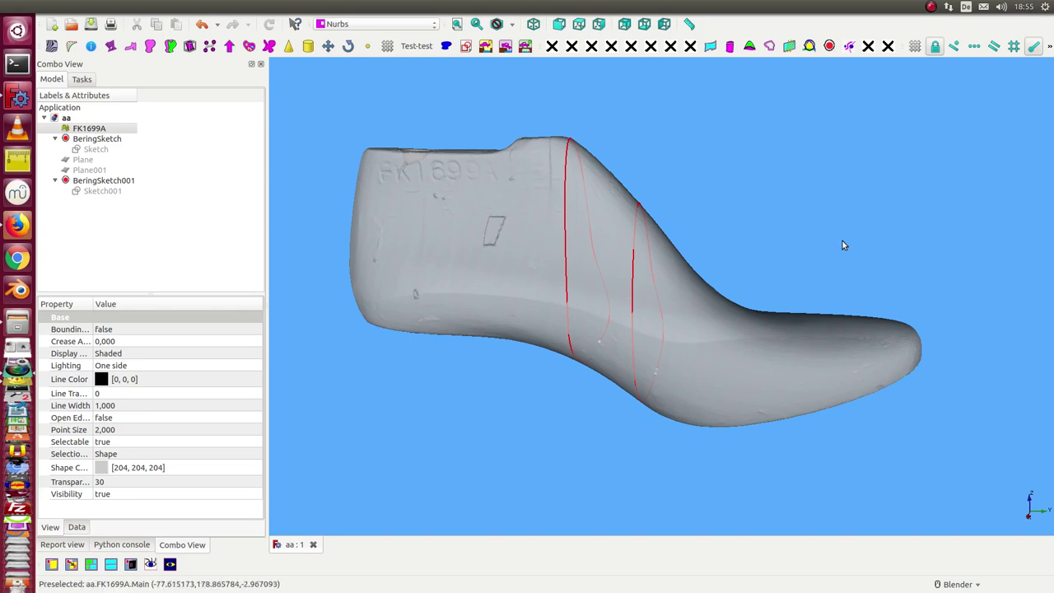
Hide the FK1699A shoe-last mesh so only the two red BeringSketch curves show
{"action": "middle_click_drag", "start_coordinate": [842, 241], "coordinate": [832, 216]}
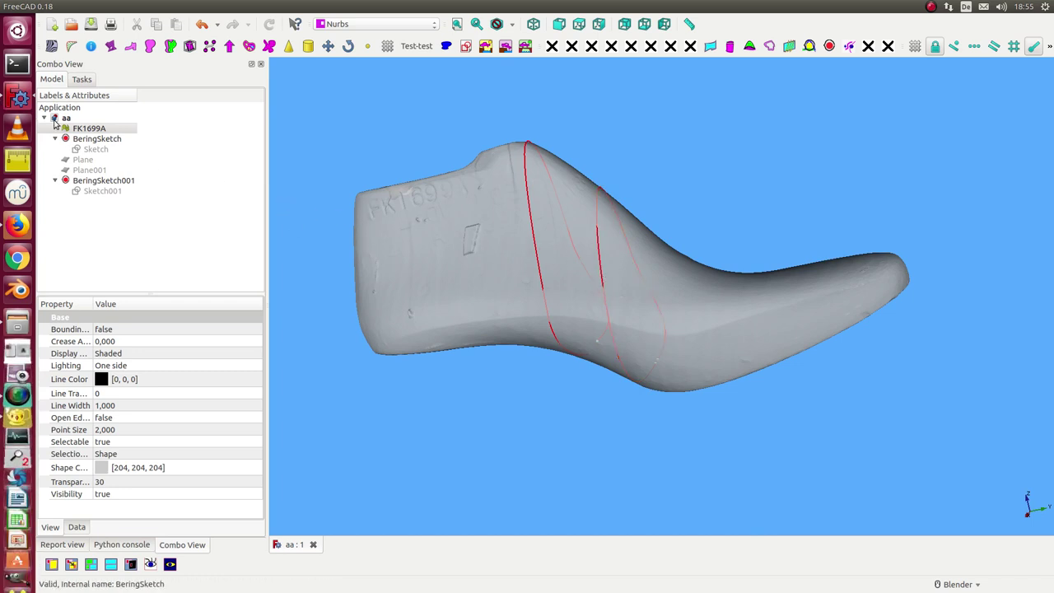
{"action": "left_click", "coordinate": [89, 128]}
{"action": "key", "text": "space"}
{"action": "middle_click_drag", "start_coordinate": [458, 174], "coordinate": [437, 157]}
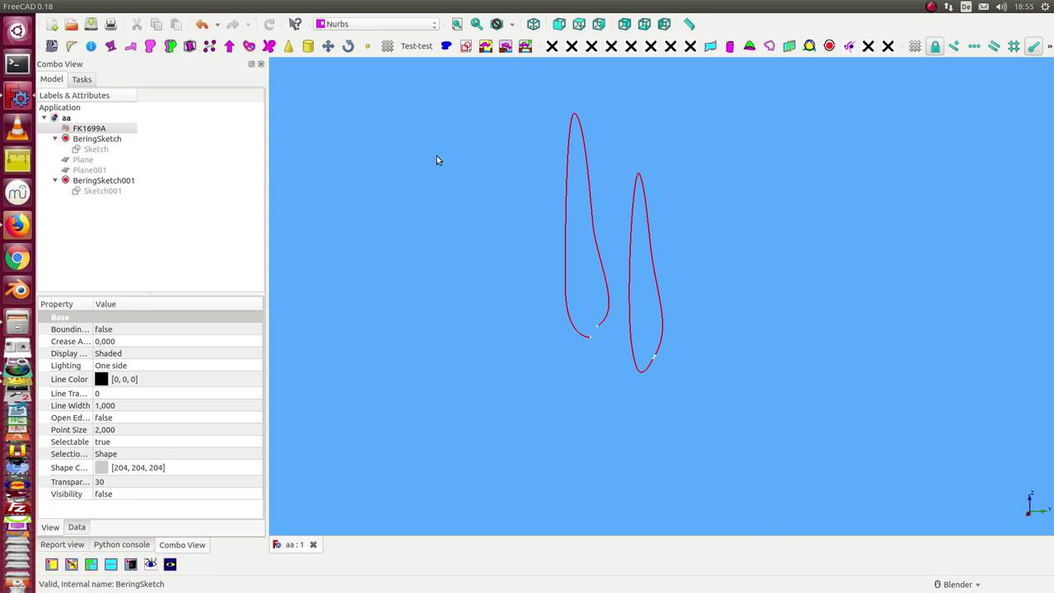
Show Plane001 and select Sketch001 to display its yellow outline on the plane
{"action": "left_click", "coordinate": [96, 170]}
{"action": "key", "text": "space"}
{"action": "left_click", "coordinate": [442, 266]}
{"action": "middle_click_drag", "start_coordinate": [442, 266], "coordinate": [343, 266]}
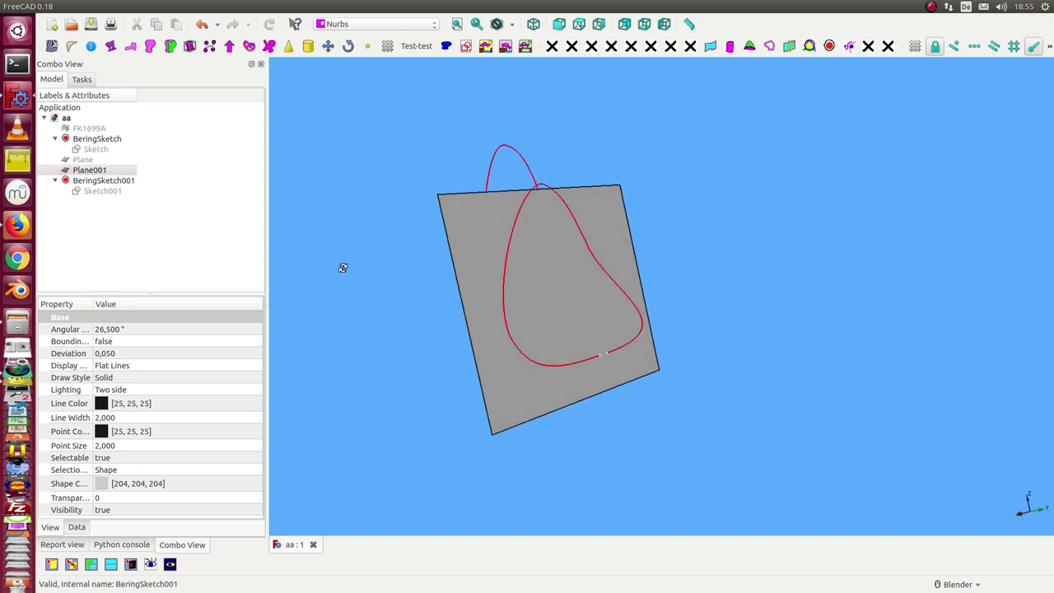
{"action": "left_click", "coordinate": [102, 186]}
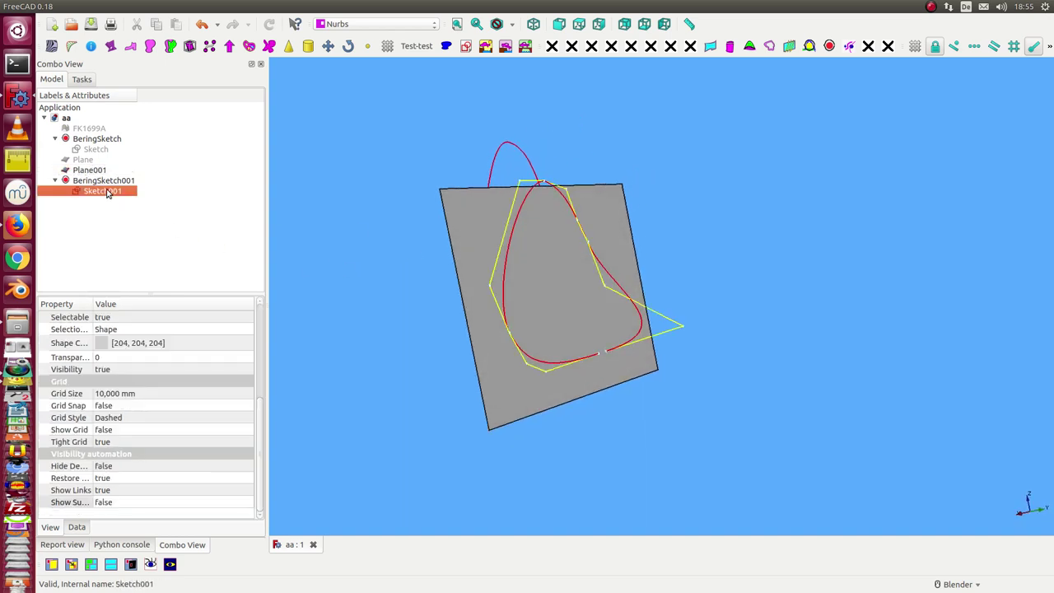
{"action": "left_click", "coordinate": [336, 217]}
{"action": "mouse_move", "coordinate": [337, 216]}
{"action": "middle_mouse_down"}
{"action": "mouse_move", "coordinate": [419, 207]}
{"action": "mouse_move", "coordinate": [651, 219]}
{"action": "mouse_move", "coordinate": [470, 181]}
{"action": "mouse_move", "coordinate": [411, 195]}
{"action": "middle_mouse_up"}
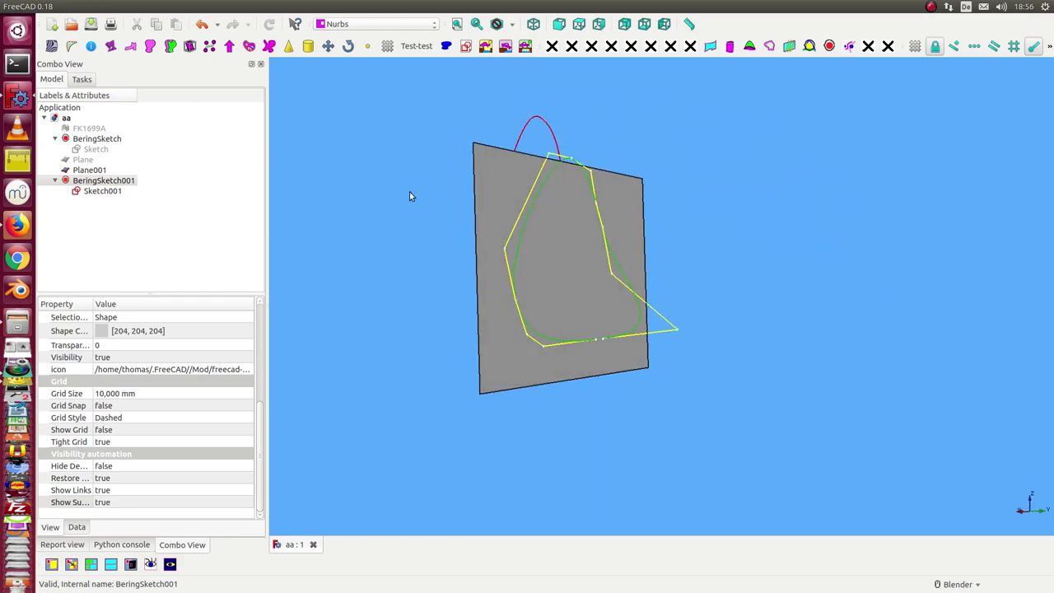
Hide the BeringSketch and BeringSketch001 rib curves and show the FK1699A mesh again
{"action": "left_click", "coordinate": [96, 138]}
{"action": "key", "text": "space"}
{"action": "left_click", "coordinate": [102, 180]}
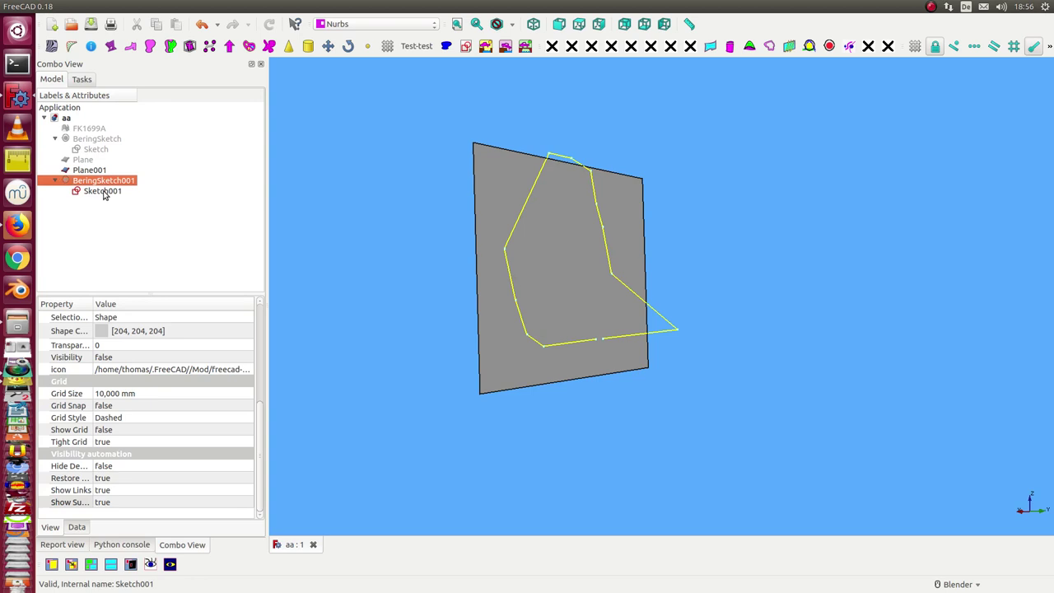
{"action": "left_click", "coordinate": [83, 130]}
{"action": "key", "text": "space"}
Hide the yellow Sketch001 outline and view the shoe last from a new angle
{"action": "mouse_move", "coordinate": [348, 251]}
{"action": "middle_mouse_down"}
{"action": "mouse_move", "coordinate": [415, 256]}
{"action": "mouse_move", "coordinate": [370, 238]}
{"action": "middle_mouse_up"}
{"action": "left_click", "coordinate": [97, 191]}
{"action": "key", "text": "space"}
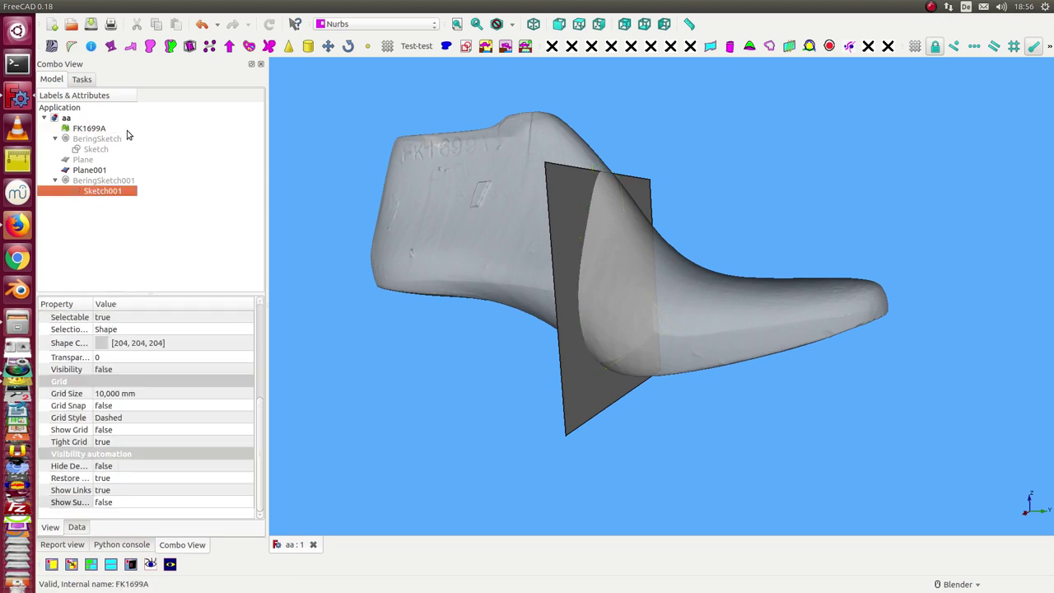
{"action": "left_click", "coordinate": [304, 176]}
{"action": "mouse_move", "coordinate": [305, 177]}
{"action": "middle_mouse_down"}
{"action": "mouse_move", "coordinate": [501, 205]}
{"action": "mouse_move", "coordinate": [463, 195]}
{"action": "middle_mouse_up"}
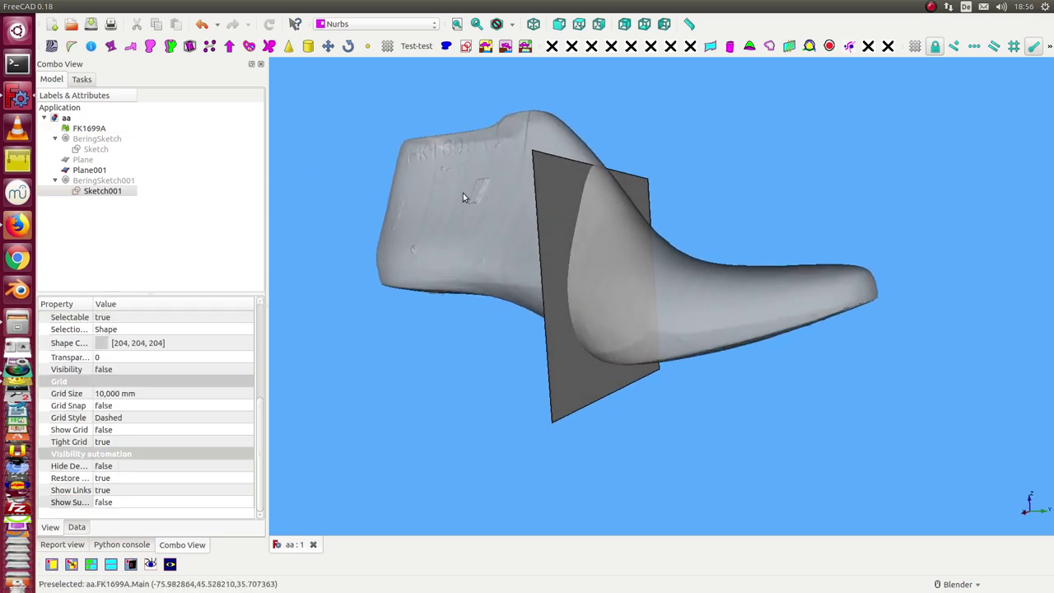
{"action": "middle_click_drag", "start_coordinate": [323, 282], "coordinate": [338, 266]}
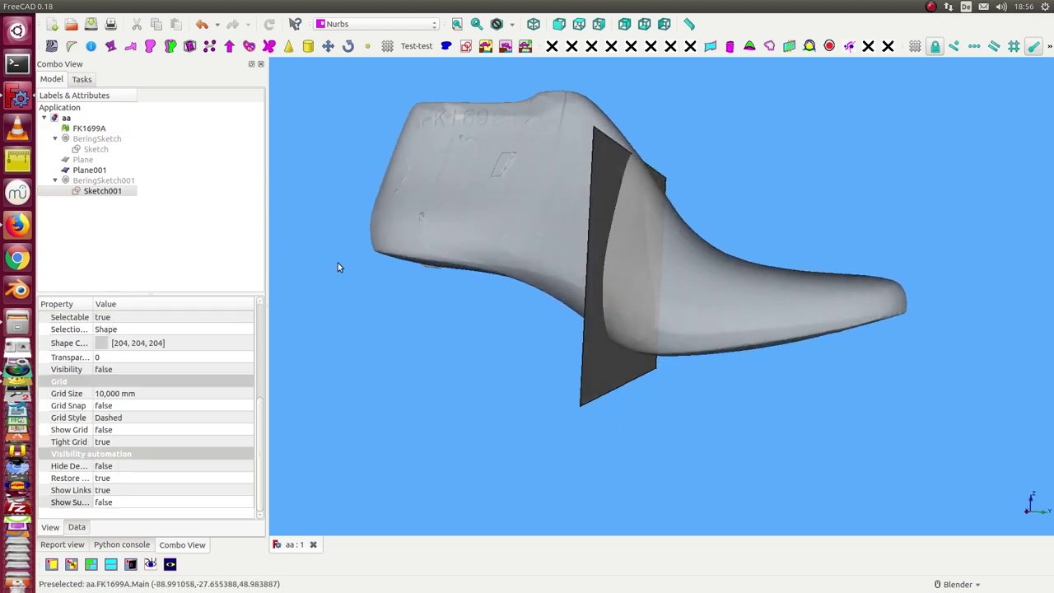
Copy BeringSketch001 with its dependent plane and paste it as BeringSketch002 and Plane002
{"action": "left_click", "coordinate": [97, 181]}
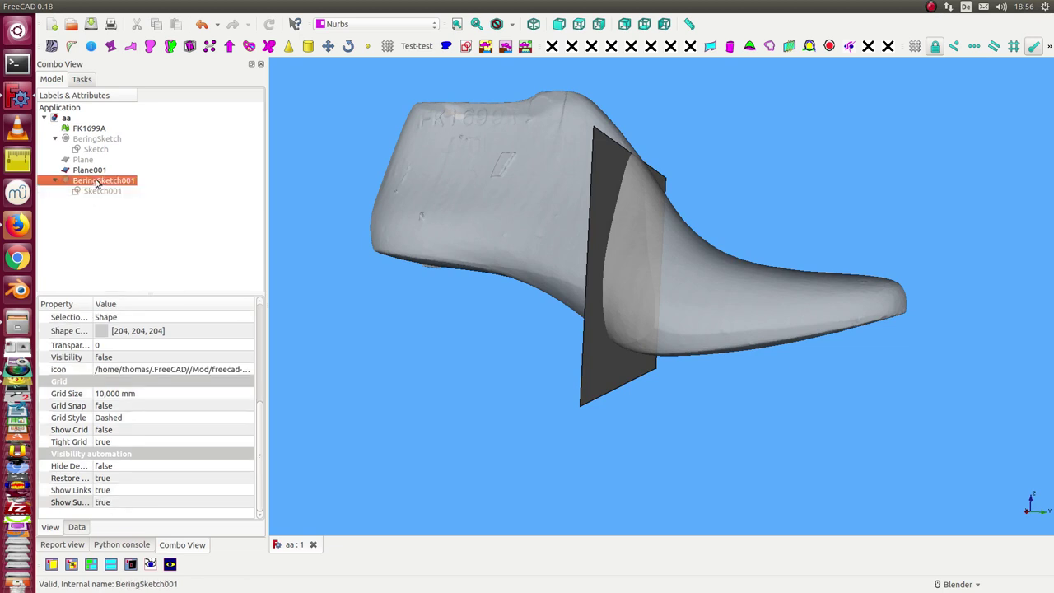
{"action": "key", "text": "ctrl+c"}
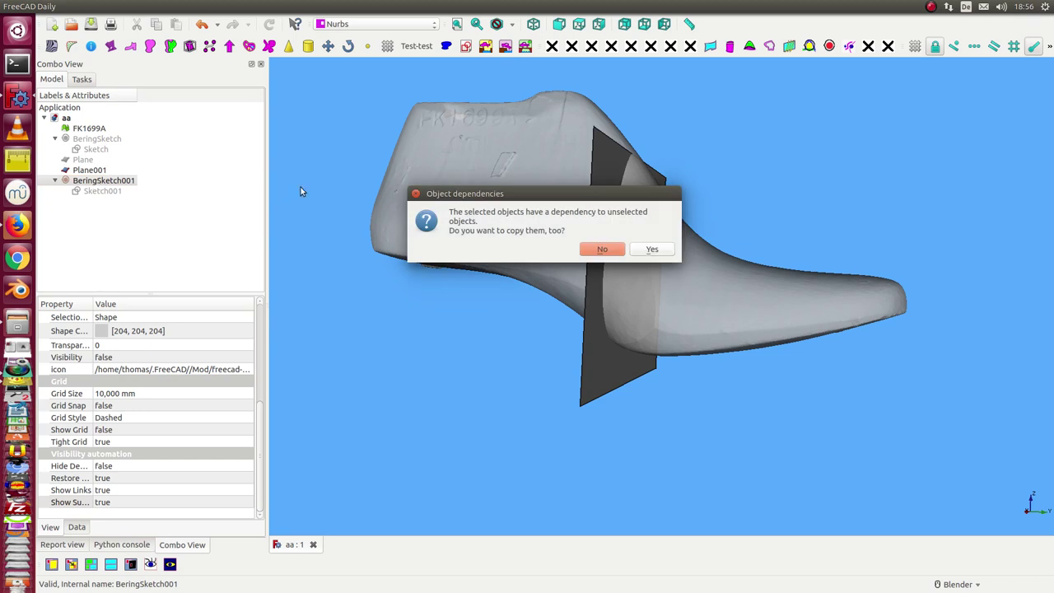
{"action": "left_click", "coordinate": [646, 249]}
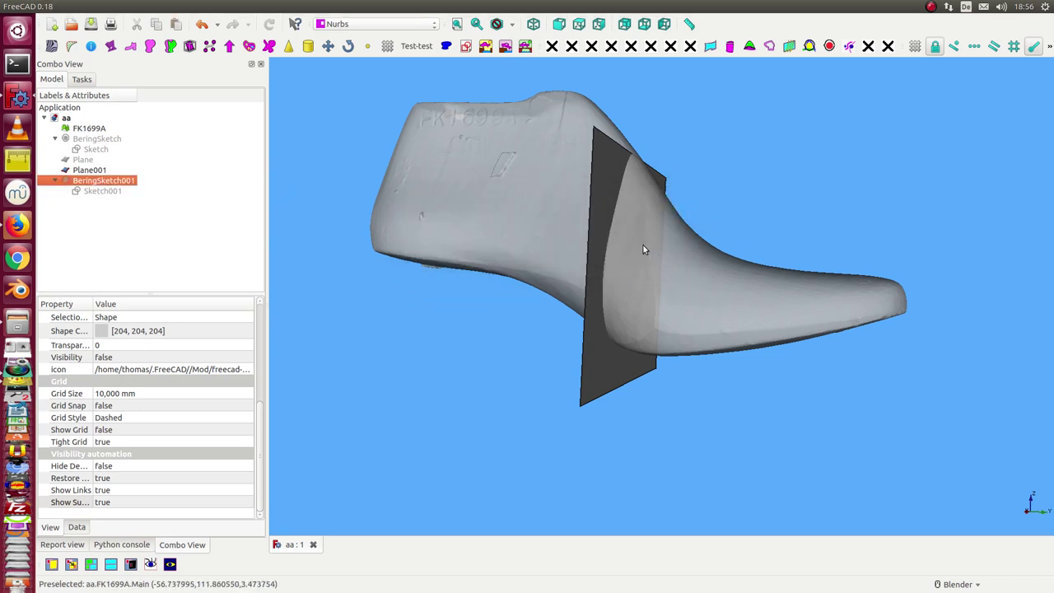
{"action": "key", "text": "ctrl+v"}
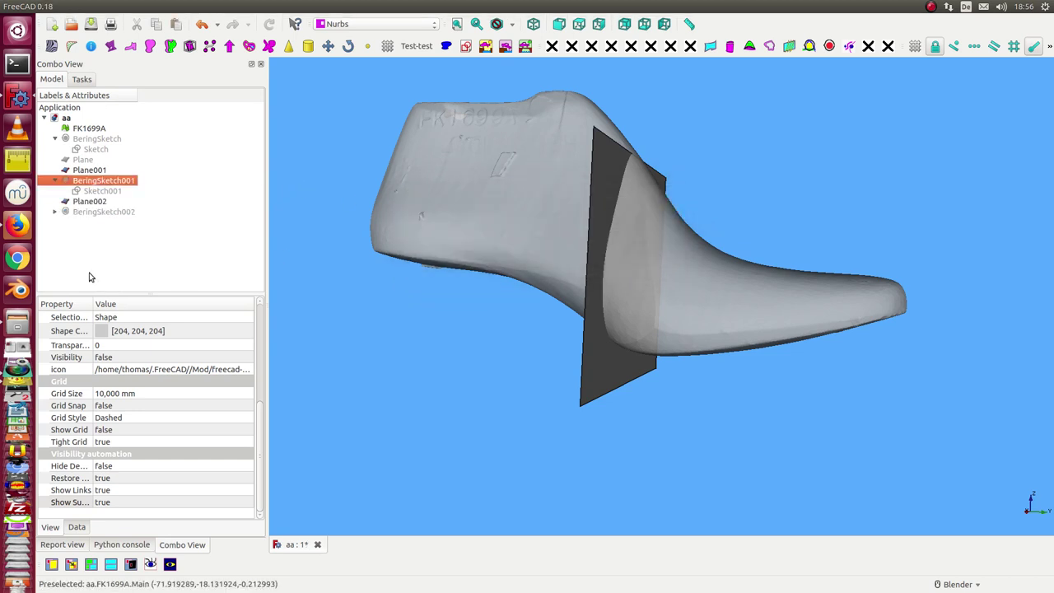
{"action": "left_click", "coordinate": [83, 171]}
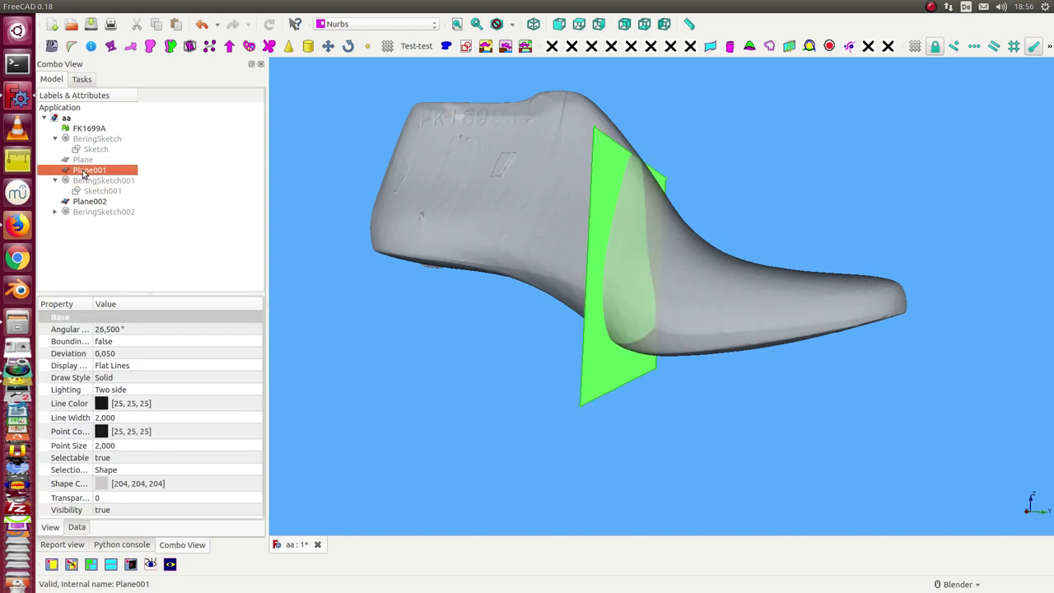
{"action": "left_click", "coordinate": [100, 212]}
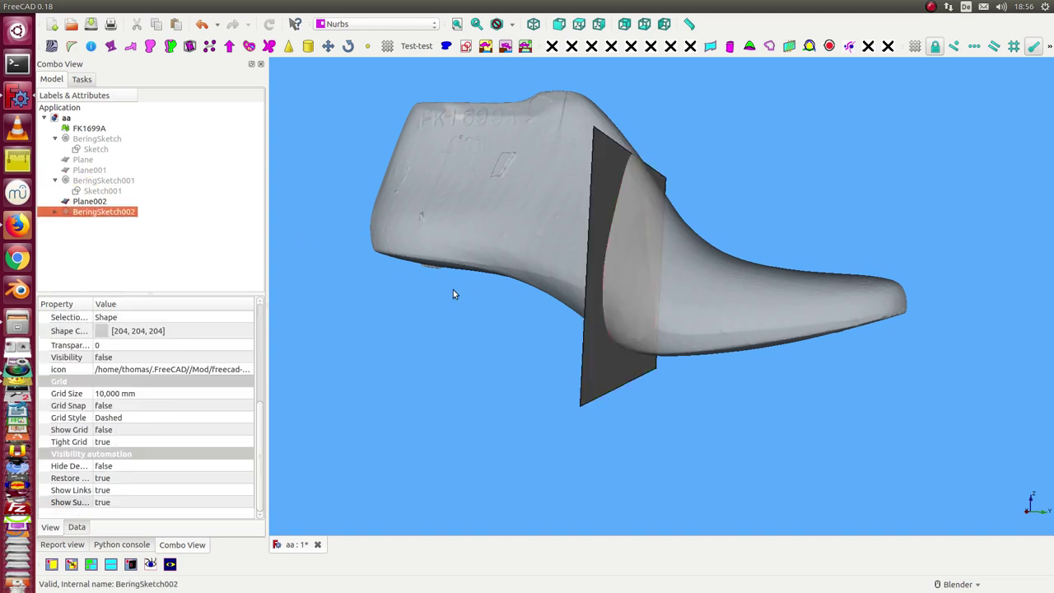
{"action": "left_click", "coordinate": [481, 294]}
{"action": "middle_click_drag", "start_coordinate": [486, 295], "coordinate": [524, 299]}
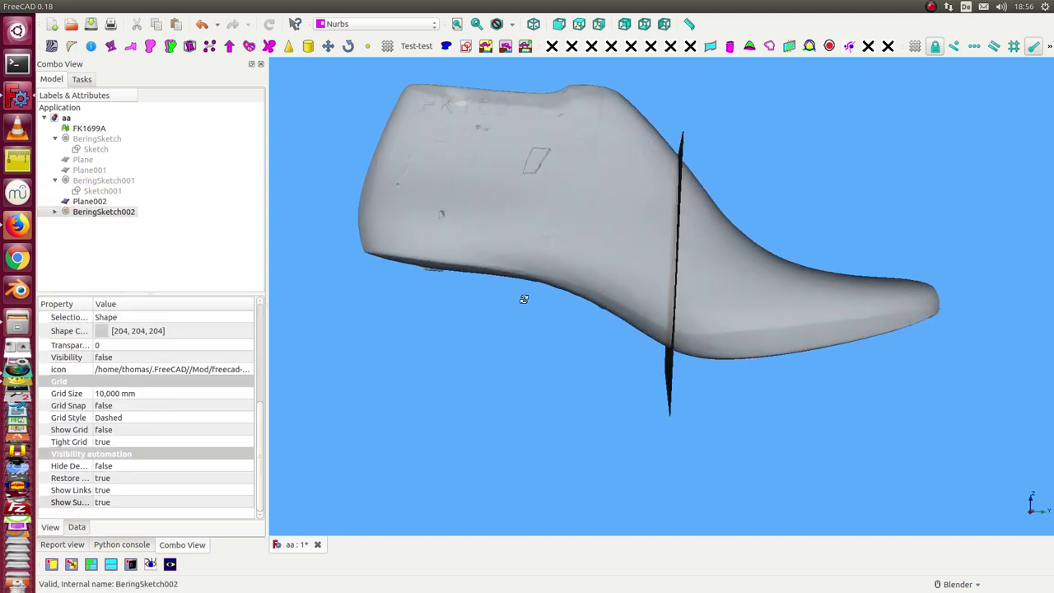
Move Plane002 -47 mm along the last toward the toe with the Transform dragger
{"action": "left_click", "coordinate": [89, 202]}
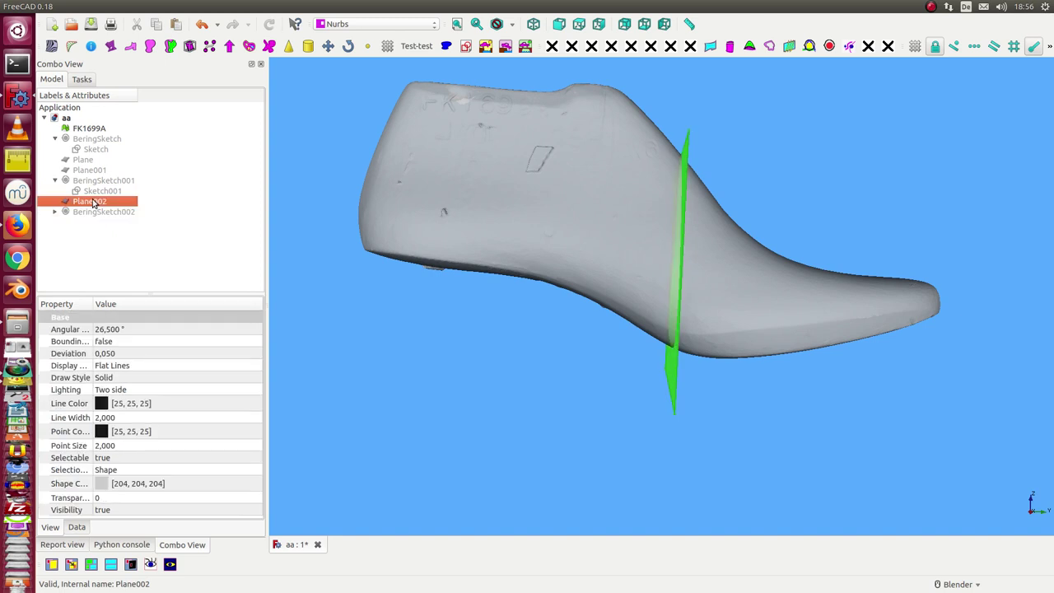
{"action": "double_click", "coordinate": [92, 202]}
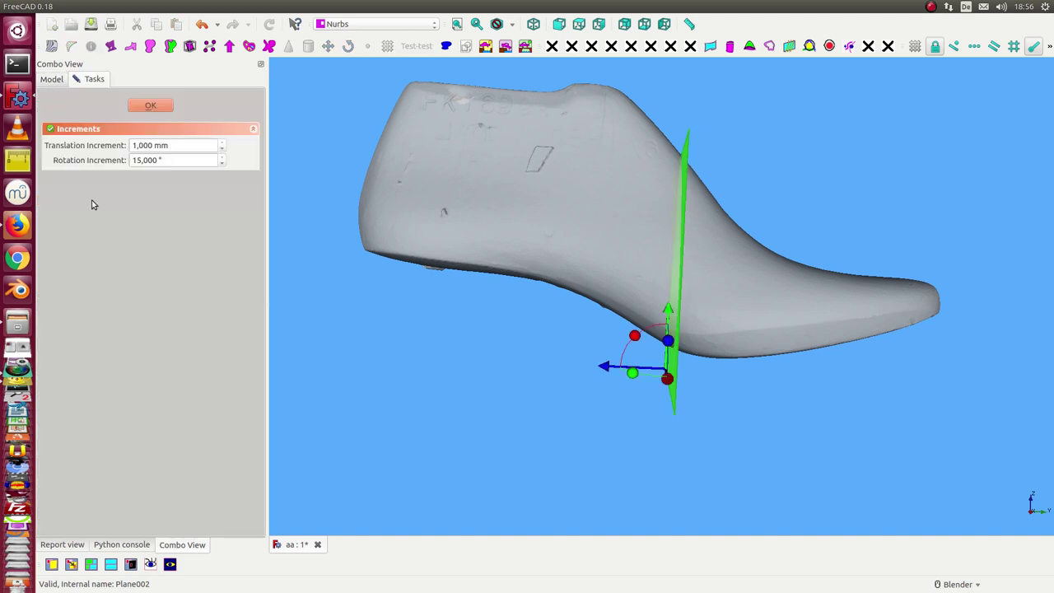
{"action": "left_click_drag", "start_coordinate": [602, 369], "coordinate": [700, 368]}
{"action": "middle_click_drag", "start_coordinate": [860, 329], "coordinate": [469, 262]}
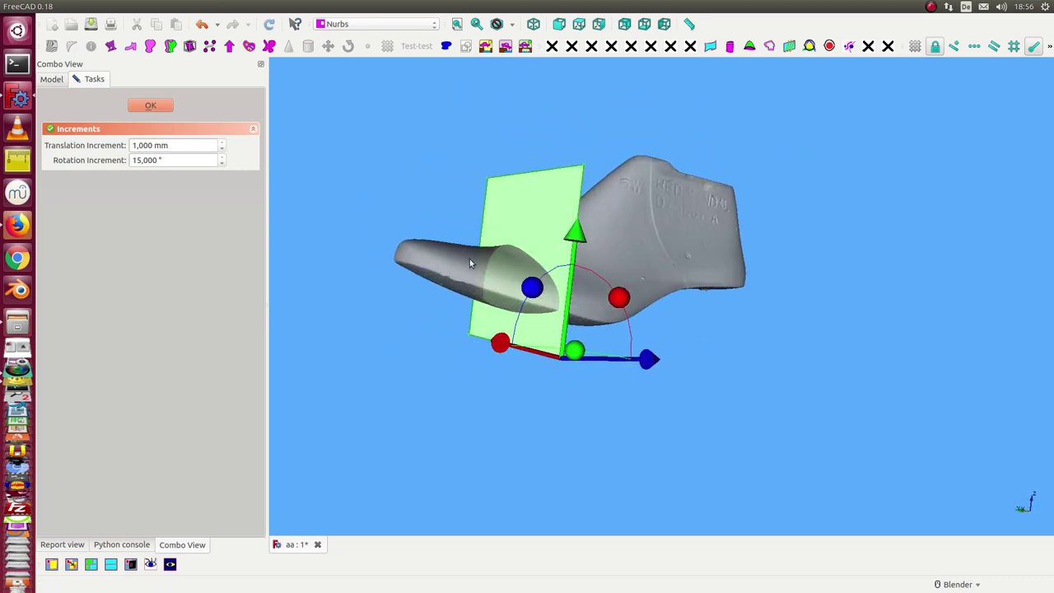
{"action": "left_click", "coordinate": [152, 105]}
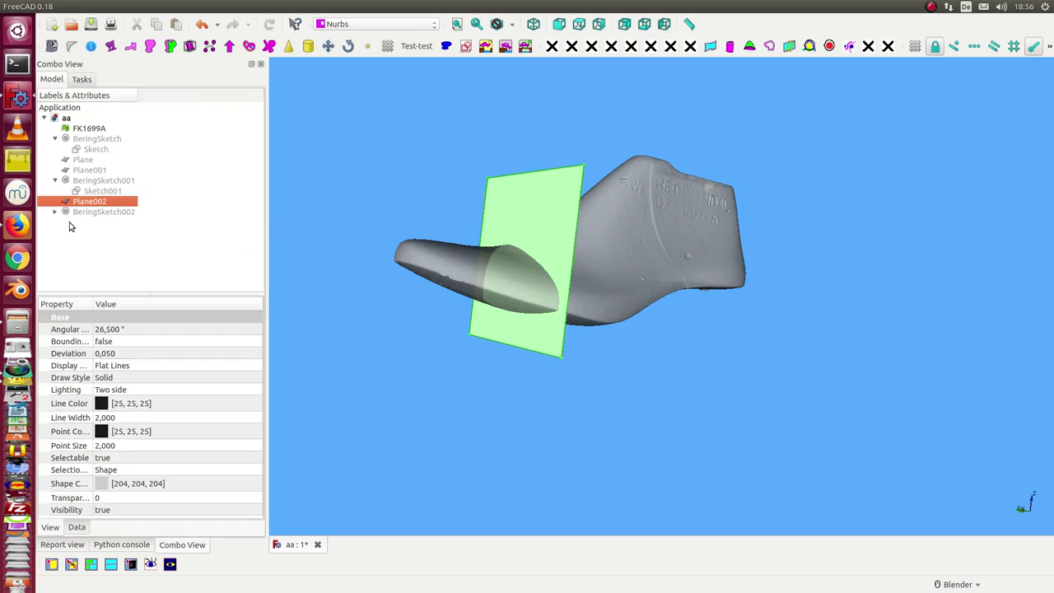
Show the red BeringSketch002 curve on Plane002, then select FK1699A together with Plane002
{"action": "left_click", "coordinate": [310, 207]}
{"action": "middle_click_drag", "start_coordinate": [310, 206], "coordinate": [318, 199]}
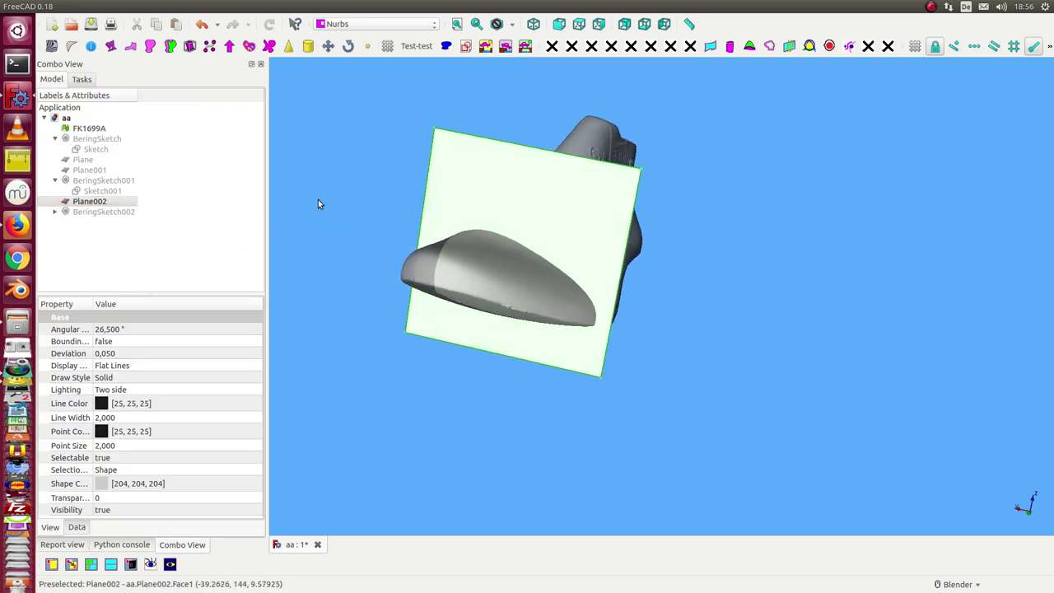
{"action": "left_click", "coordinate": [93, 212]}
{"action": "key", "text": "space"}
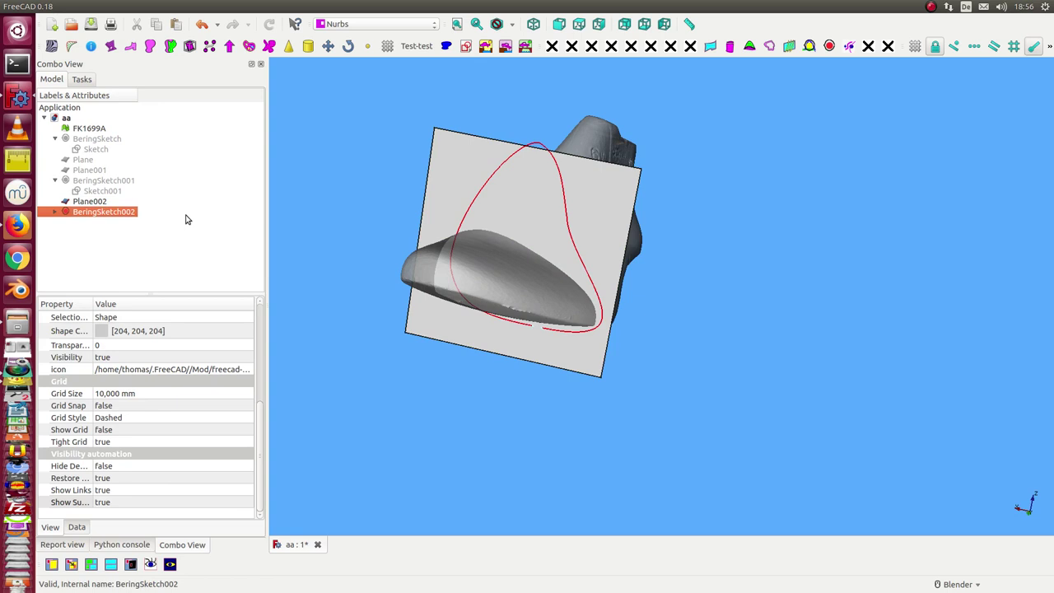
{"action": "left_click", "coordinate": [322, 224]}
{"action": "mouse_move", "coordinate": [321, 224]}
{"action": "middle_mouse_down"}
{"action": "mouse_move", "coordinate": [444, 261]}
{"action": "mouse_move", "coordinate": [489, 242]}
{"action": "mouse_move", "coordinate": [405, 216]}
{"action": "mouse_move", "coordinate": [367, 217]}
{"action": "middle_mouse_up"}
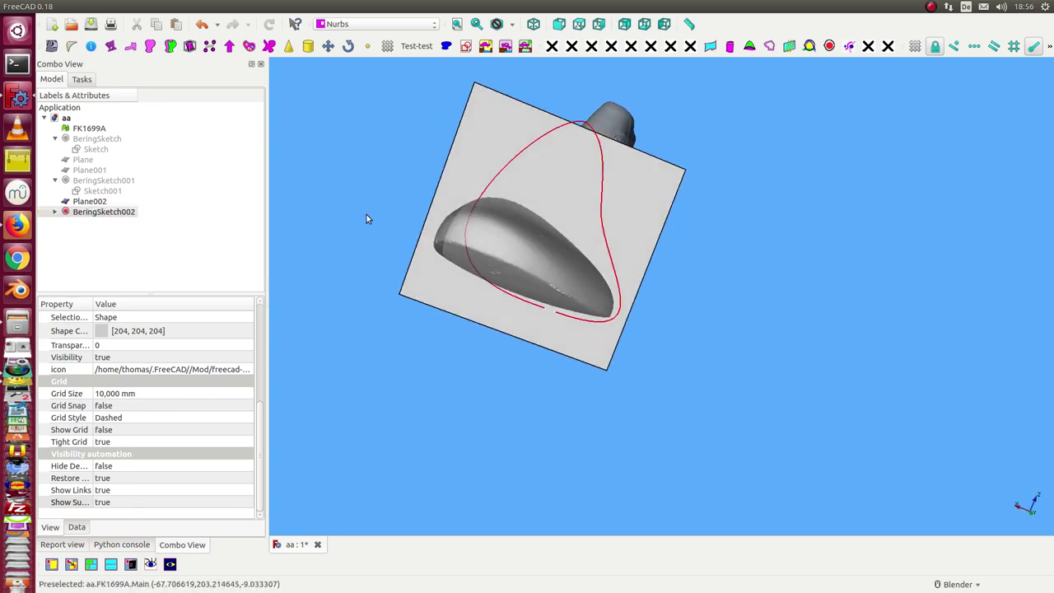
{"action": "left_click", "coordinate": [85, 130]}
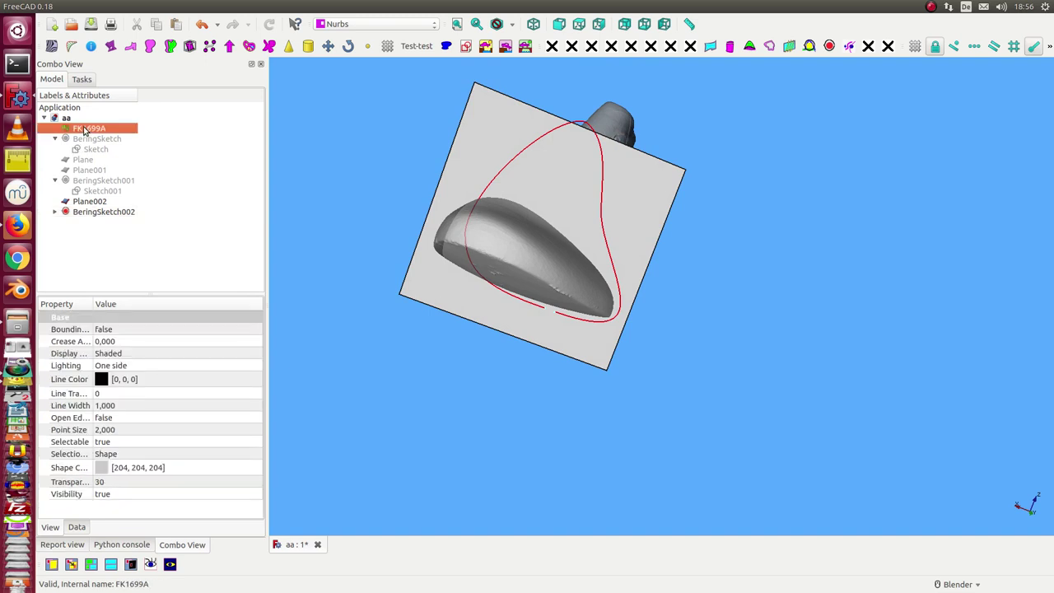
{"action": "left_click", "coordinate": [88, 202], "text": "ctrl"}
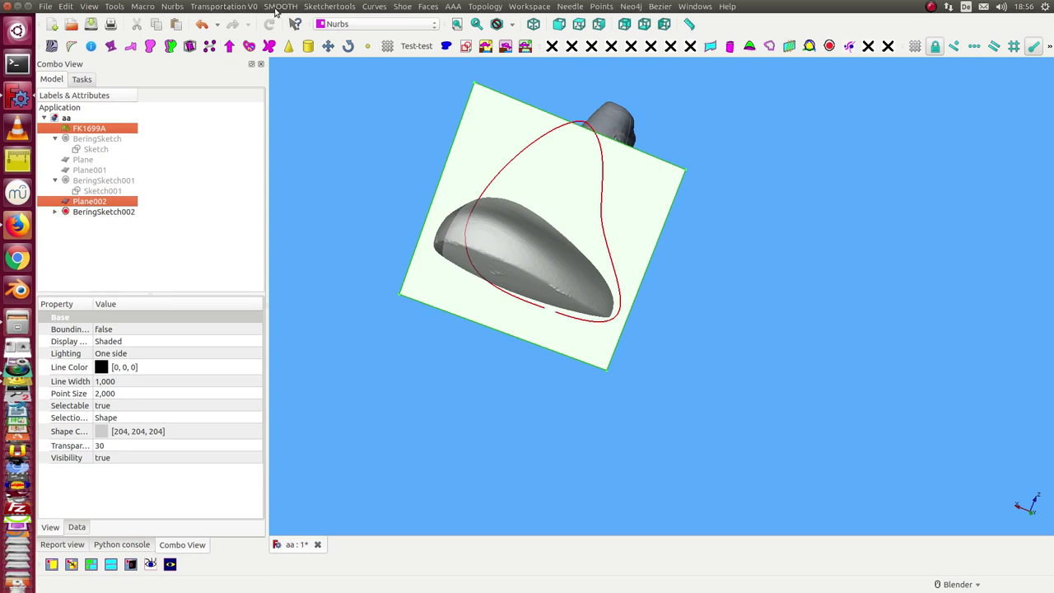
Slice FK1699A with Plane002 via SMOOTH > slice Mesh by Sketch, creating FK1699A_rib
{"action": "left_click", "coordinate": [278, 7]}
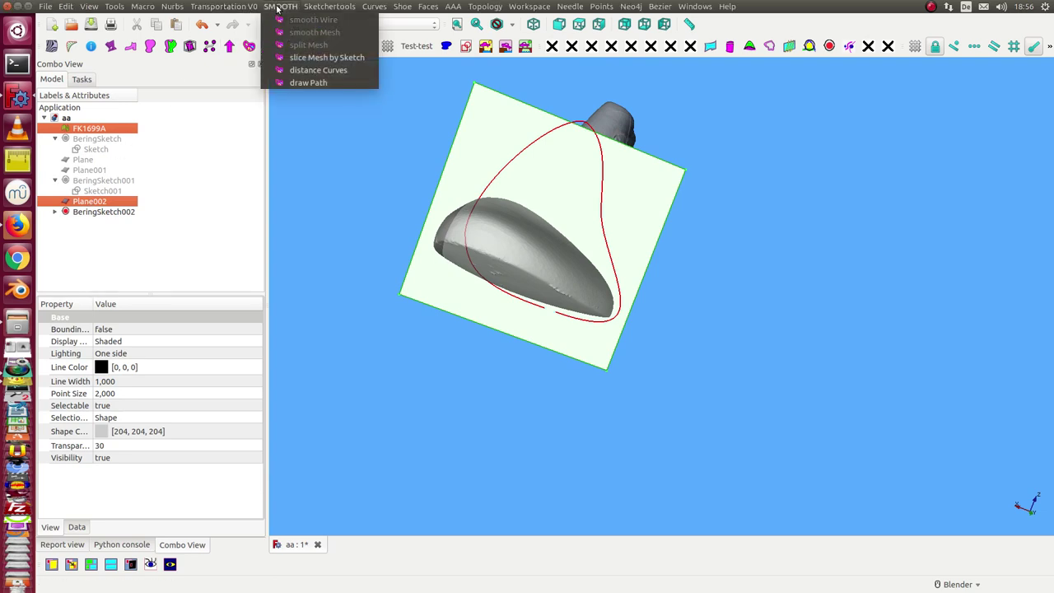
{"action": "left_click", "coordinate": [311, 58]}
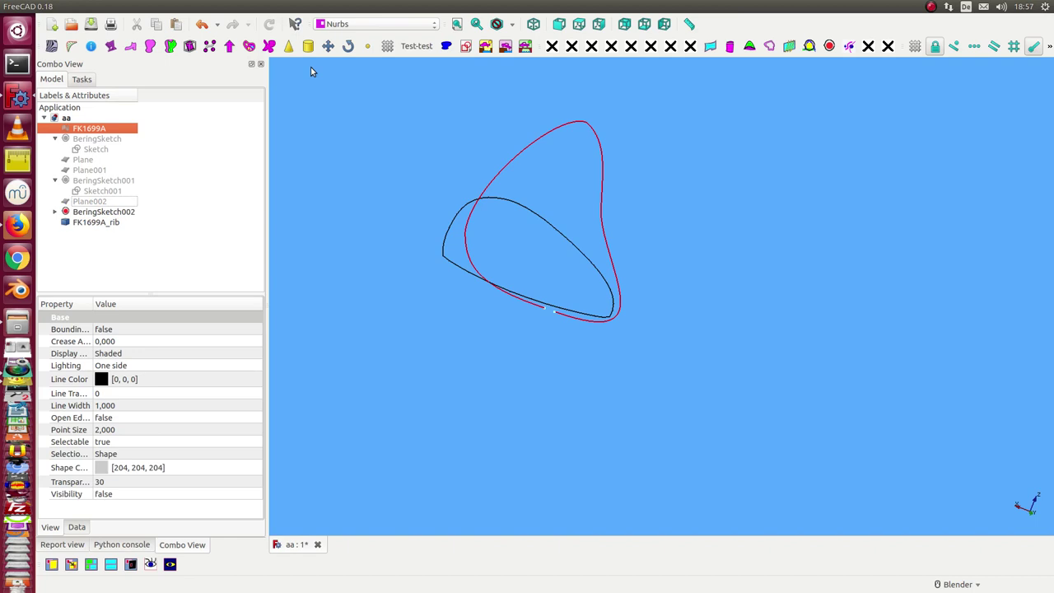
{"action": "middle_click_drag", "start_coordinate": [329, 150], "coordinate": [459, 221]}
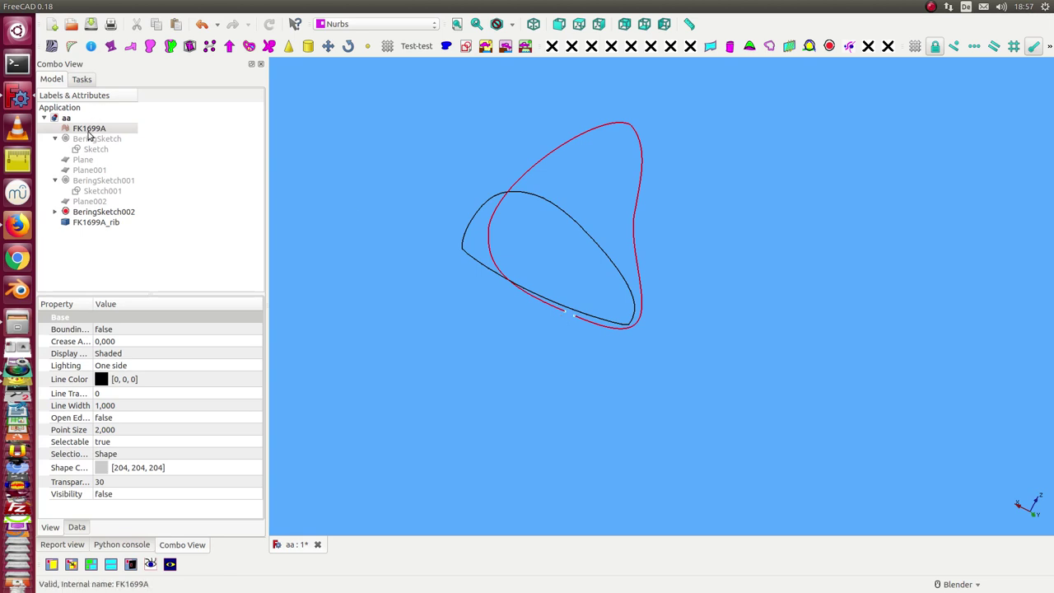
{"action": "left_click", "coordinate": [87, 130]}
{"action": "key", "text": "space"}
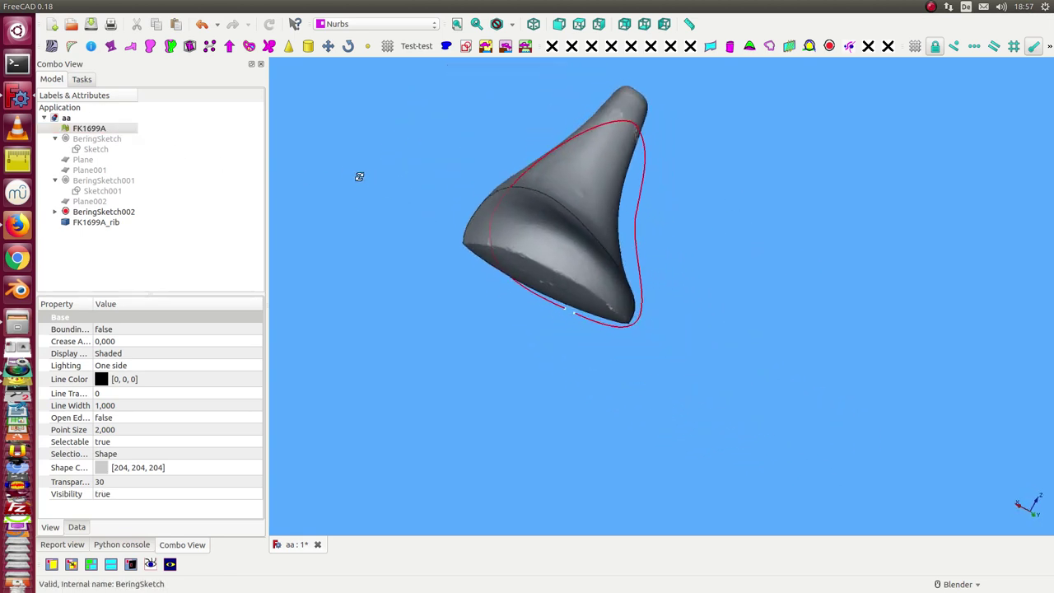
{"action": "left_click", "coordinate": [88, 129]}
{"action": "key", "text": "space"}
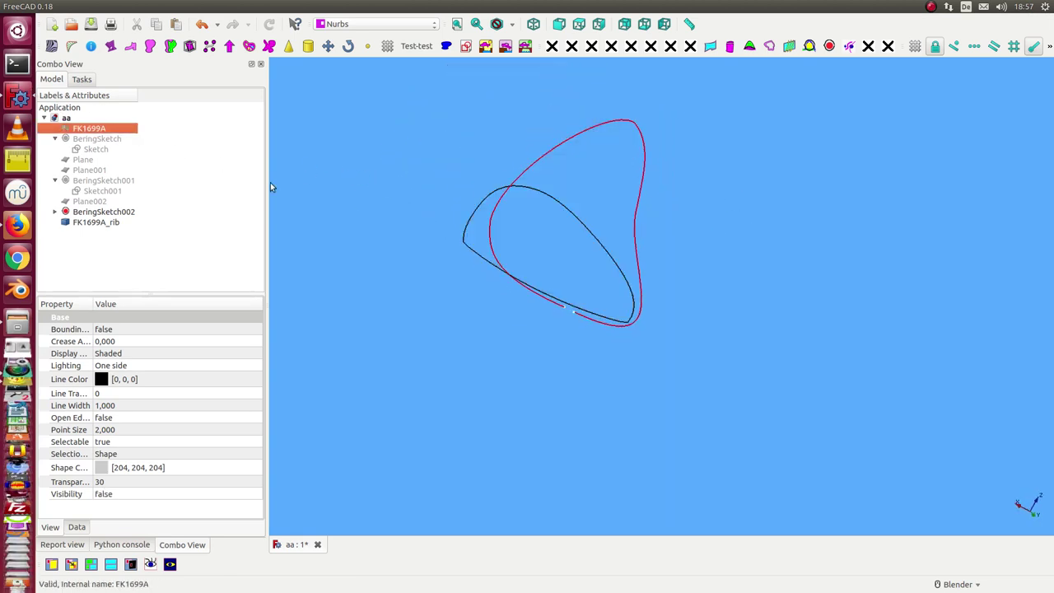
{"action": "middle_click_drag", "start_coordinate": [798, 104], "coordinate": [592, 256]}
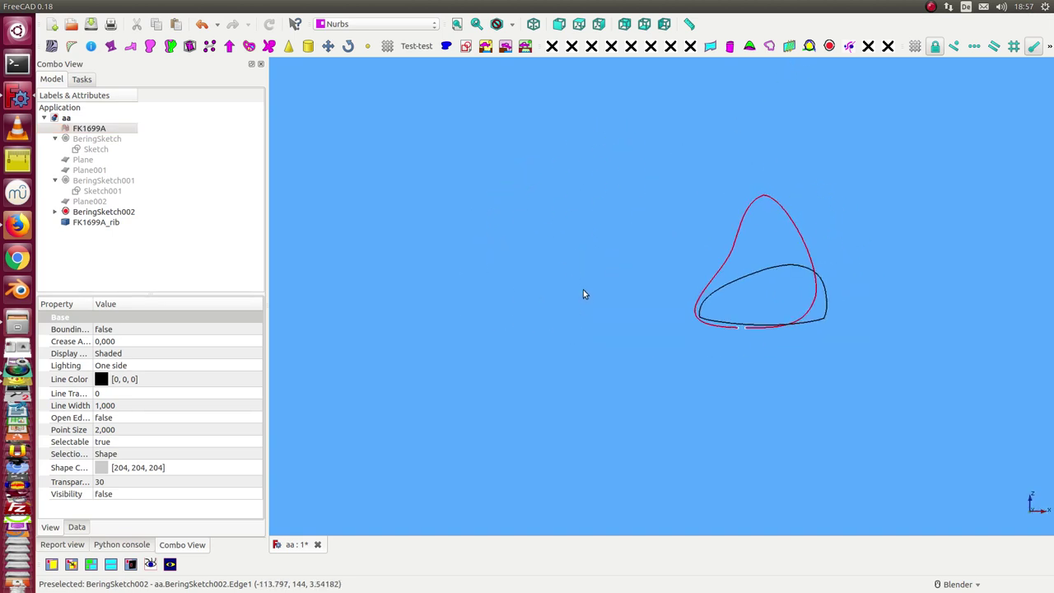
{"action": "middle_click_drag", "start_coordinate": [583, 294], "coordinate": [407, 250], "text": "shift"}
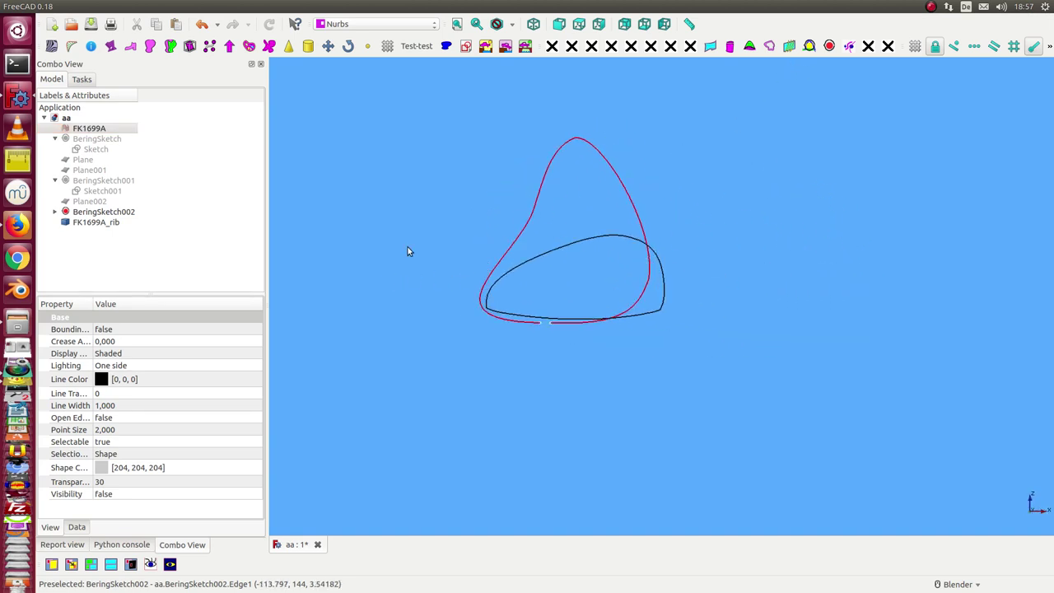
{"action": "left_click", "coordinate": [54, 216]}
Edit Sketch002 and delete its B-spline and control polygon, leaving it empty
{"action": "double_click", "coordinate": [104, 223]}
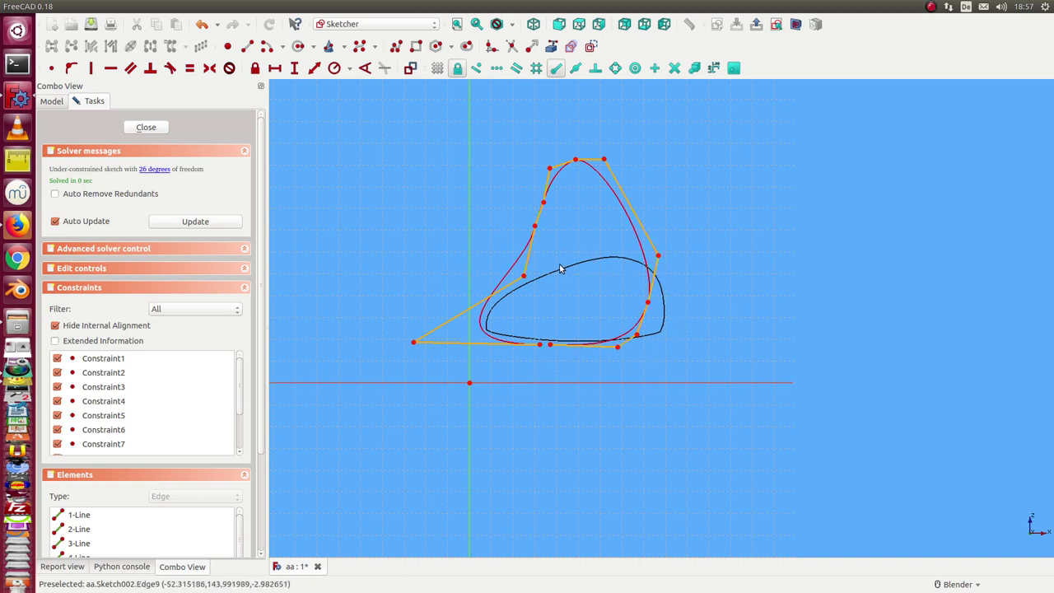
{"action": "mouse_move", "coordinate": [363, 115]}
{"action": "left_mouse_down"}
{"action": "mouse_move", "coordinate": [463, 414]}
{"action": "mouse_move", "coordinate": [772, 416]}
{"action": "left_mouse_up"}
{"action": "key", "text": "Delete"}
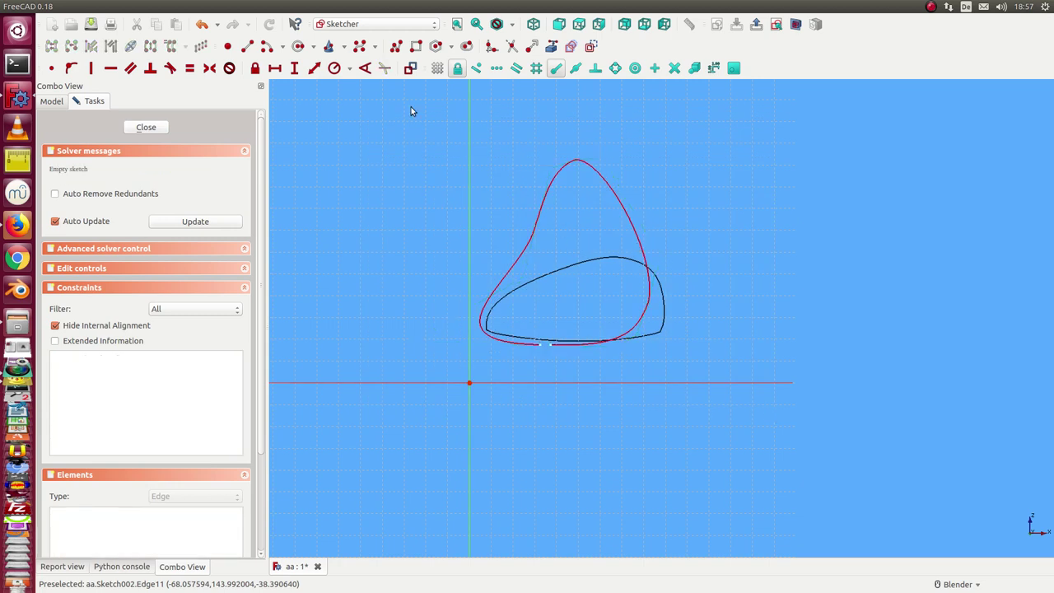
Draw a B-spline by control points, placing points around the black FK1699A_rib slice
{"action": "left_click", "coordinate": [396, 47]}
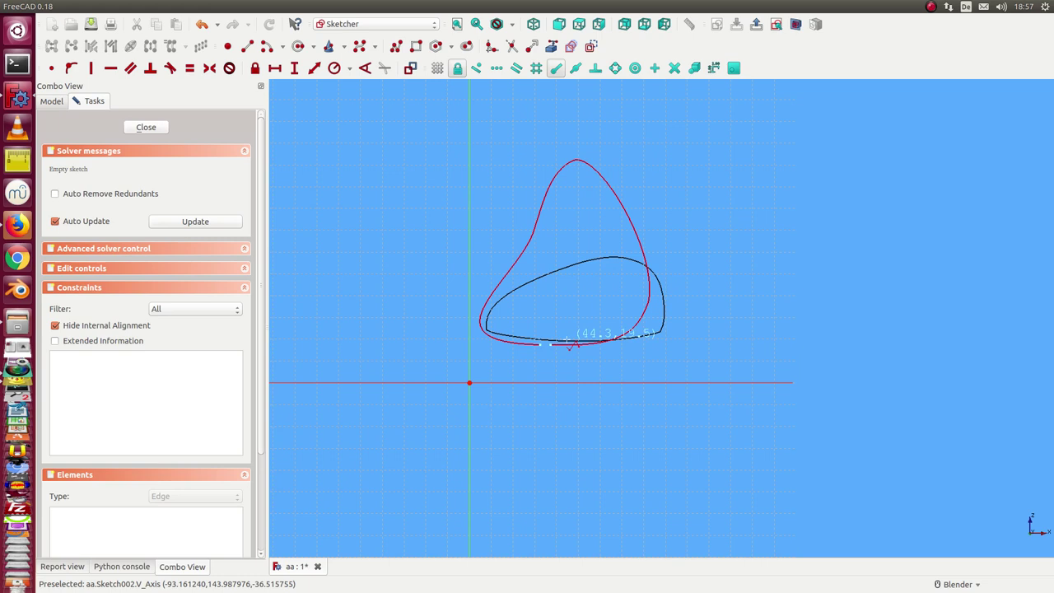
{"action": "left_click", "coordinate": [575, 341]}
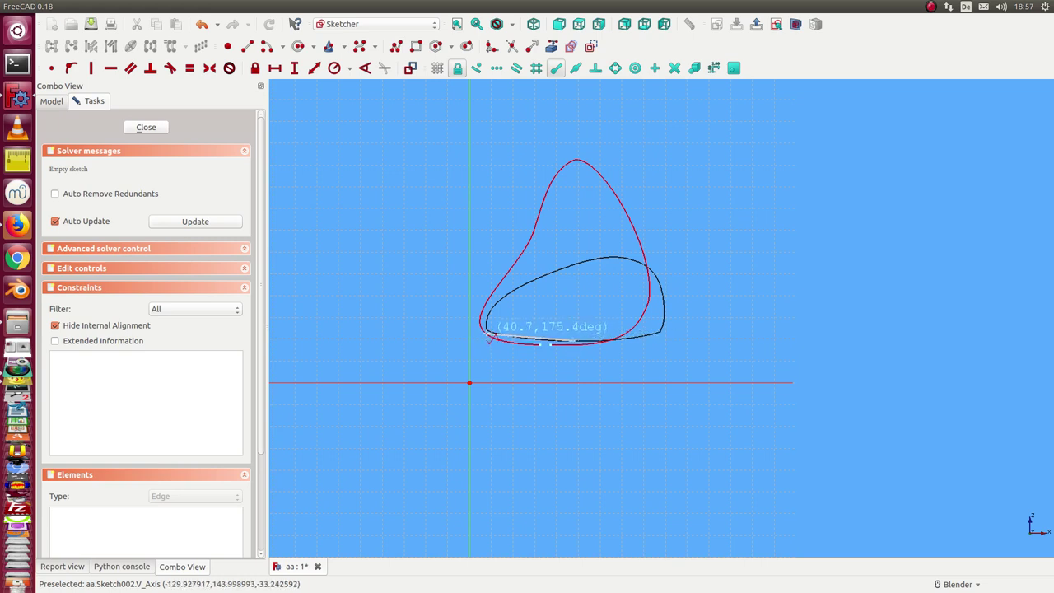
{"action": "left_click", "coordinate": [410, 331]}
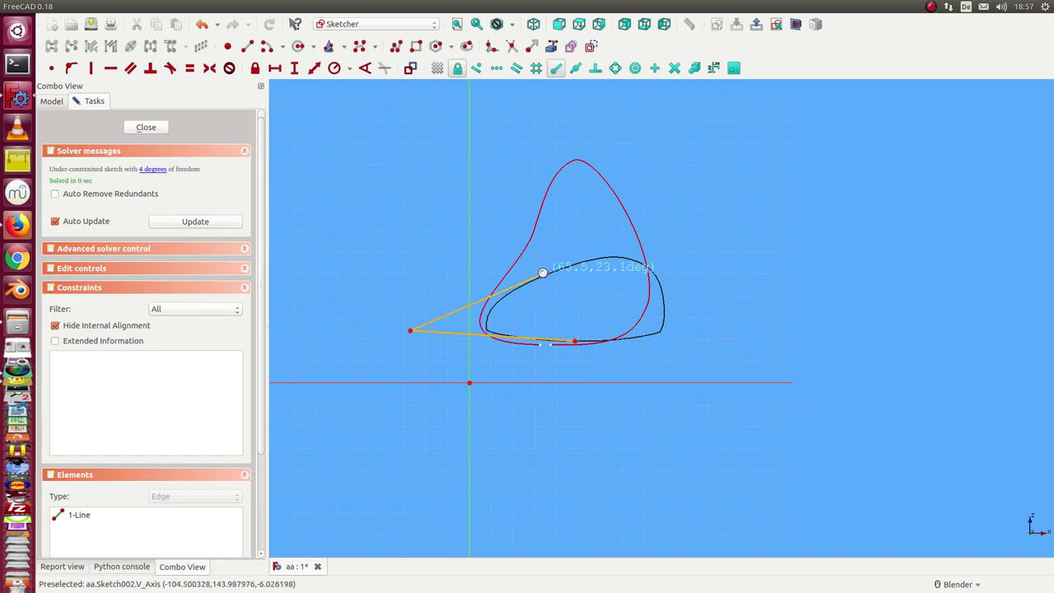
{"action": "left_click", "coordinate": [541, 275]}
{"action": "left_click", "coordinate": [571, 264]}
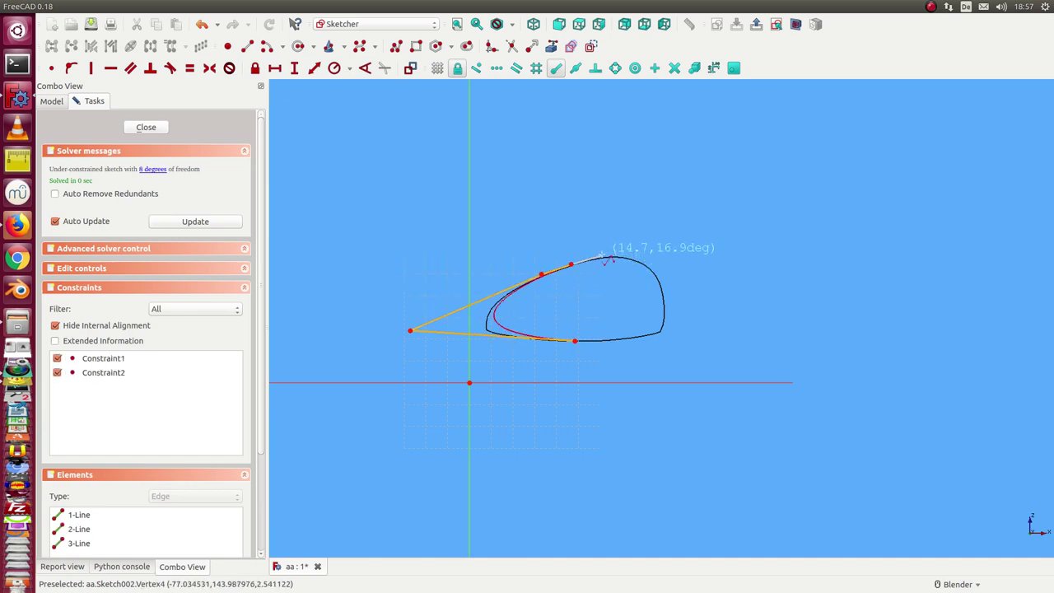
{"action": "left_click", "coordinate": [608, 257]}
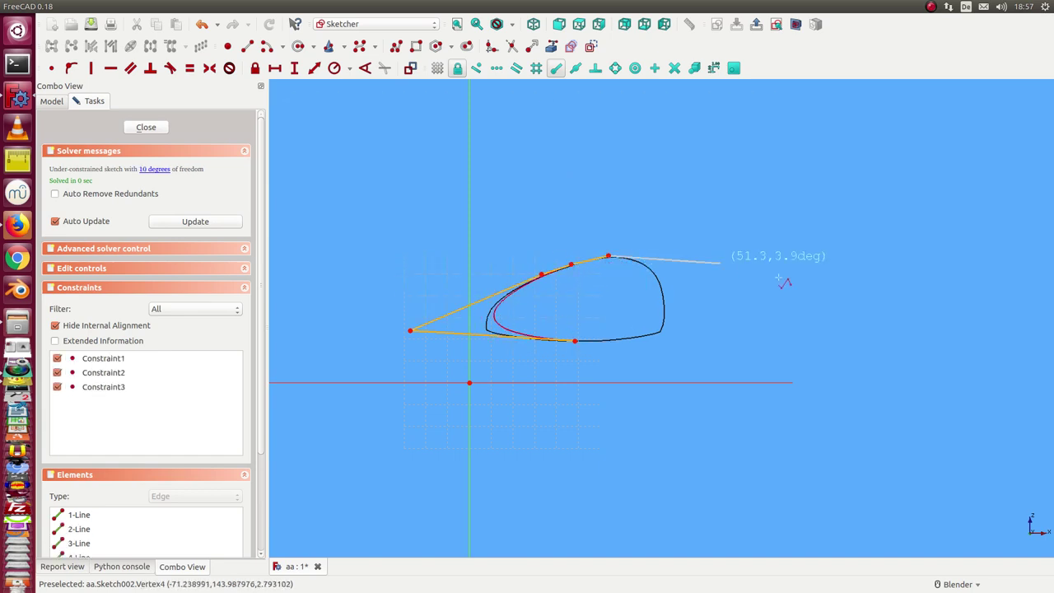
{"action": "left_click", "coordinate": [789, 298]}
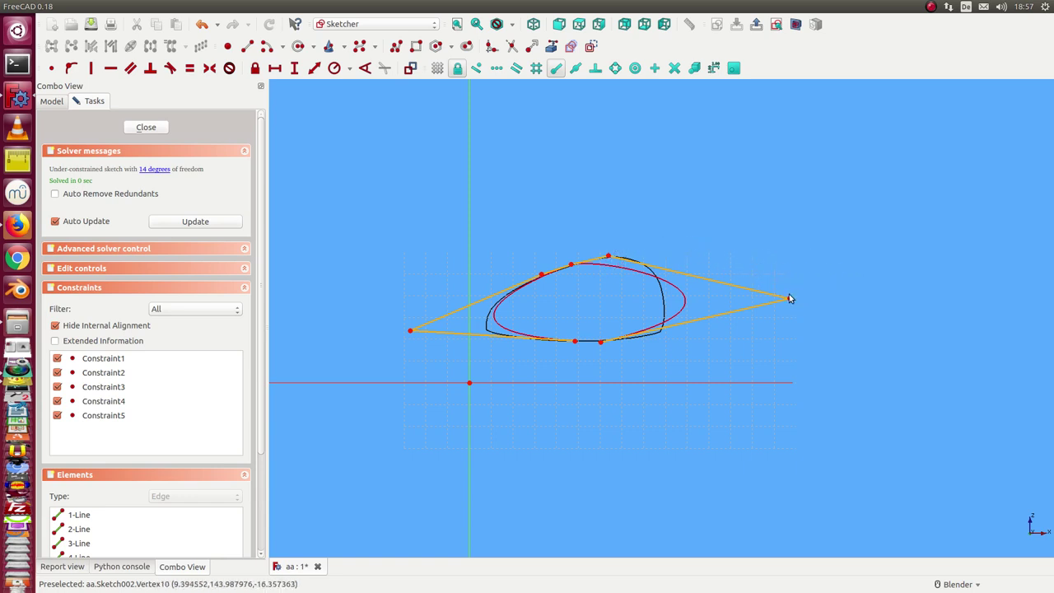
Drag the left, top and right control points until the red B-spline hugs the black slice
{"action": "left_click_drag", "start_coordinate": [789, 302], "coordinate": [821, 303]}
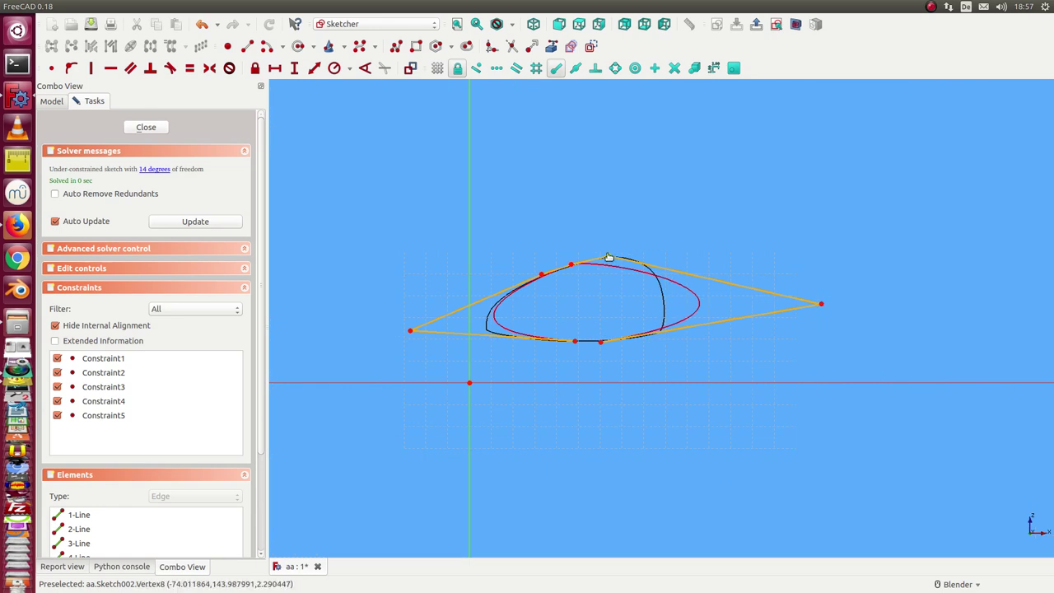
{"action": "left_click_drag", "start_coordinate": [607, 258], "coordinate": [621, 251]}
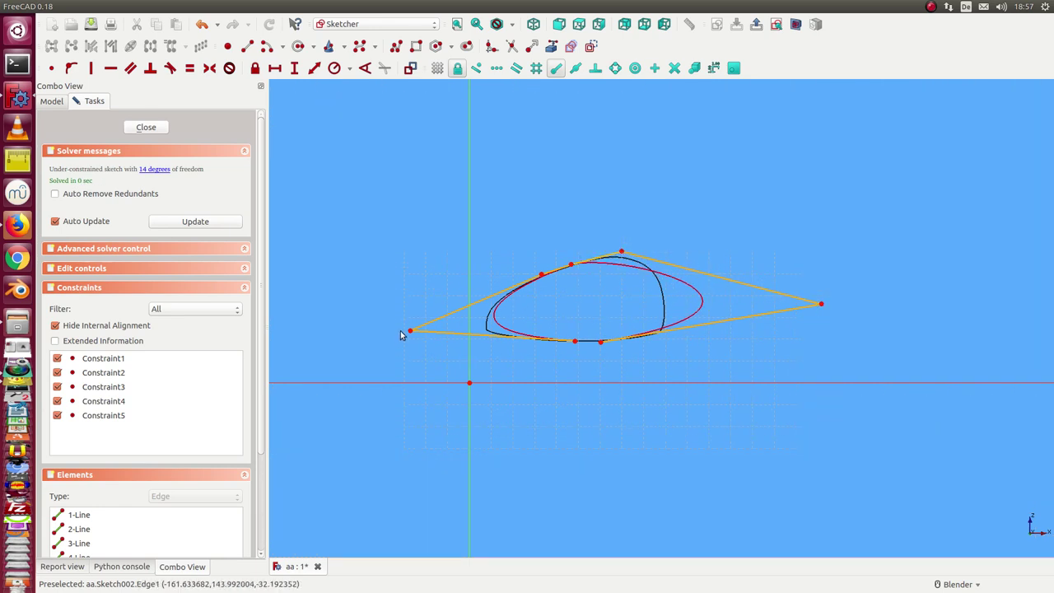
{"action": "left_click_drag", "start_coordinate": [410, 331], "coordinate": [386, 342]}
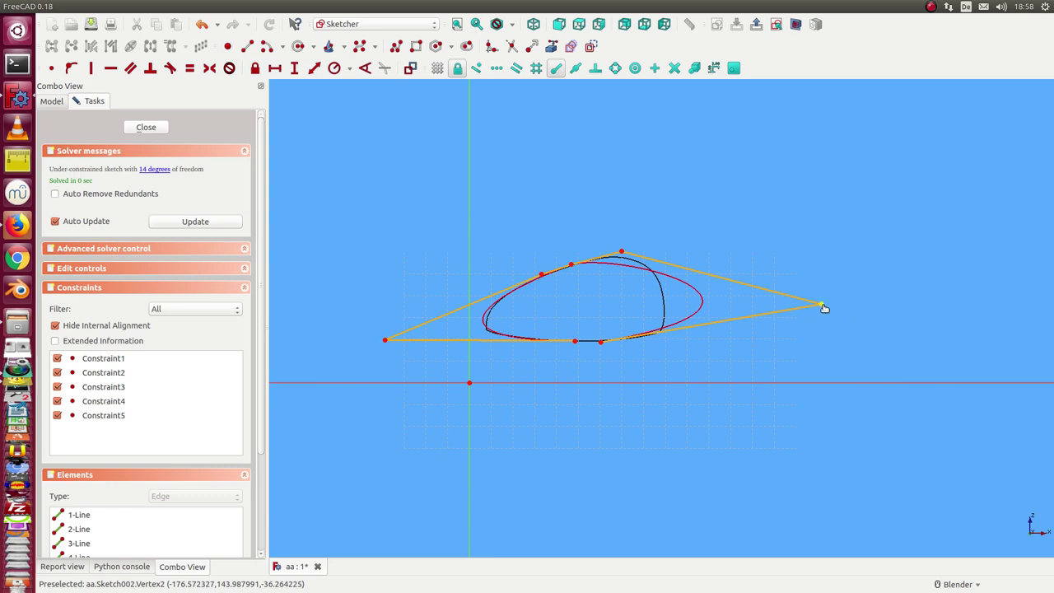
{"action": "left_click_drag", "start_coordinate": [823, 307], "coordinate": [751, 317]}
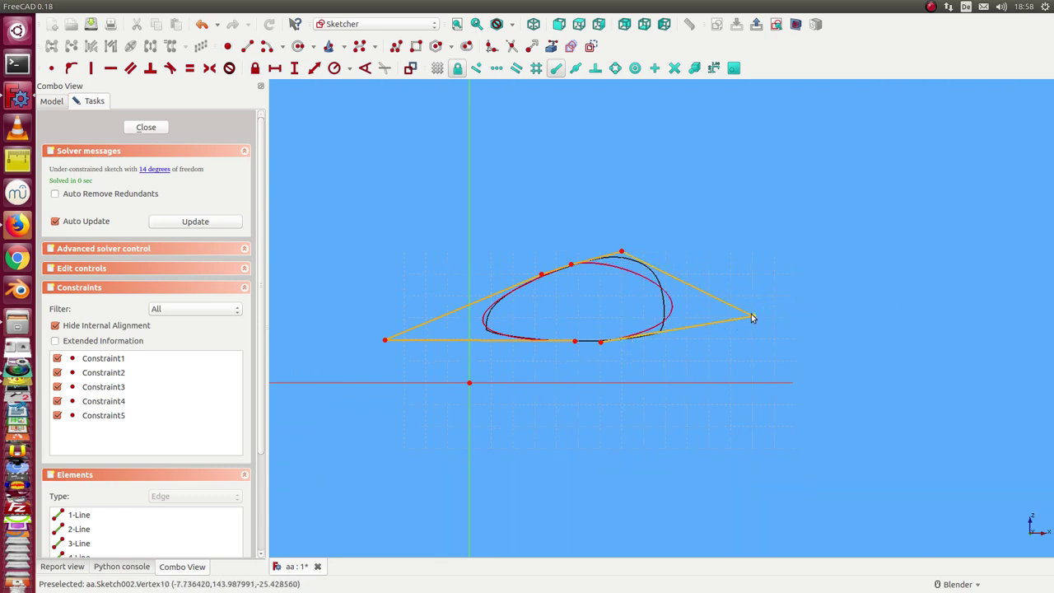
{"action": "left_click_drag", "start_coordinate": [620, 252], "coordinate": [647, 235]}
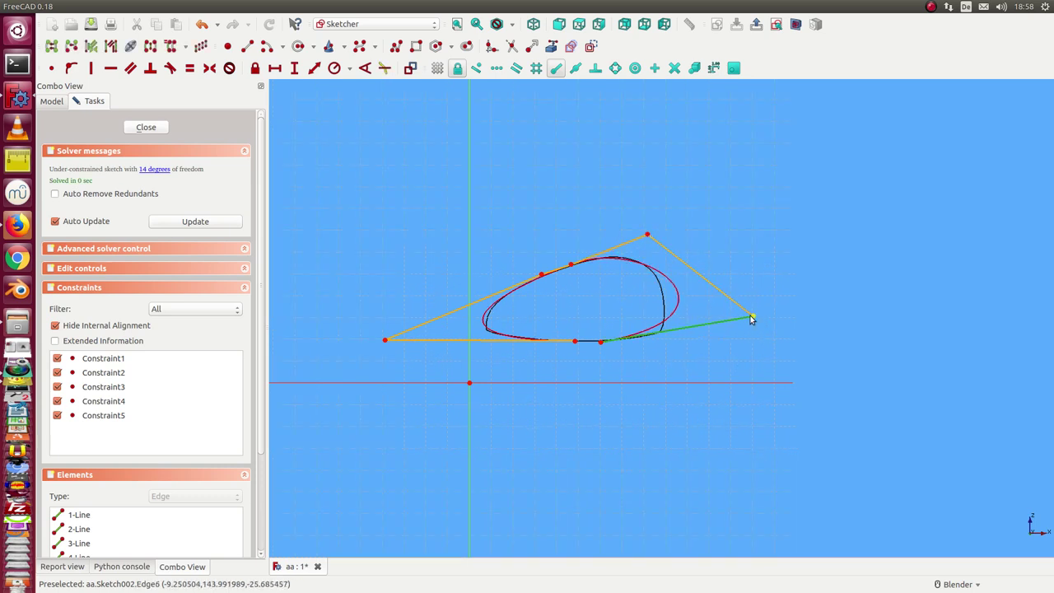
{"action": "left_click_drag", "start_coordinate": [753, 318], "coordinate": [719, 333]}
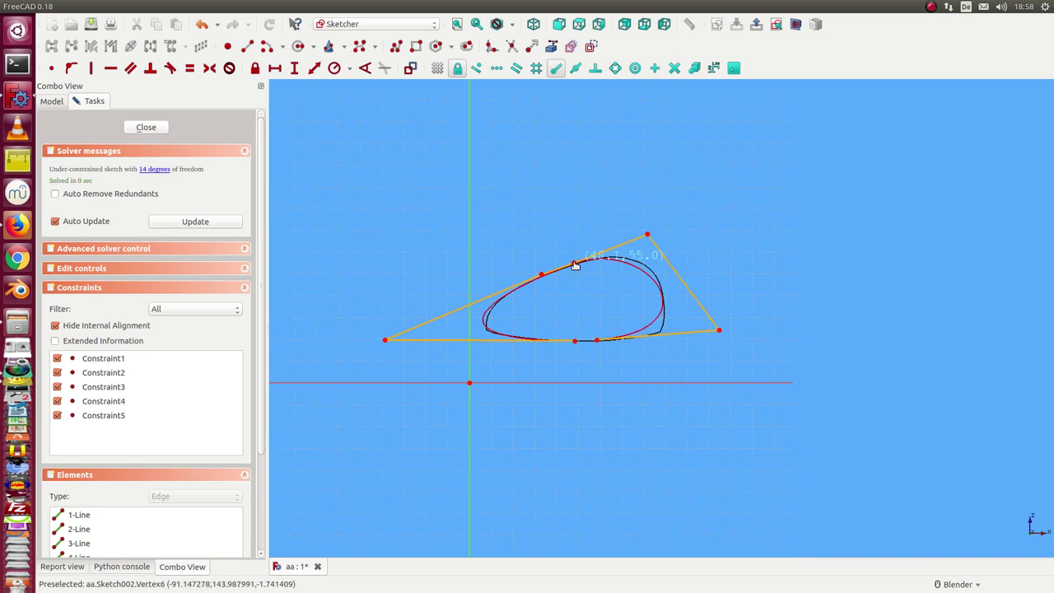
{"action": "left_click_drag", "start_coordinate": [575, 264], "coordinate": [587, 259]}
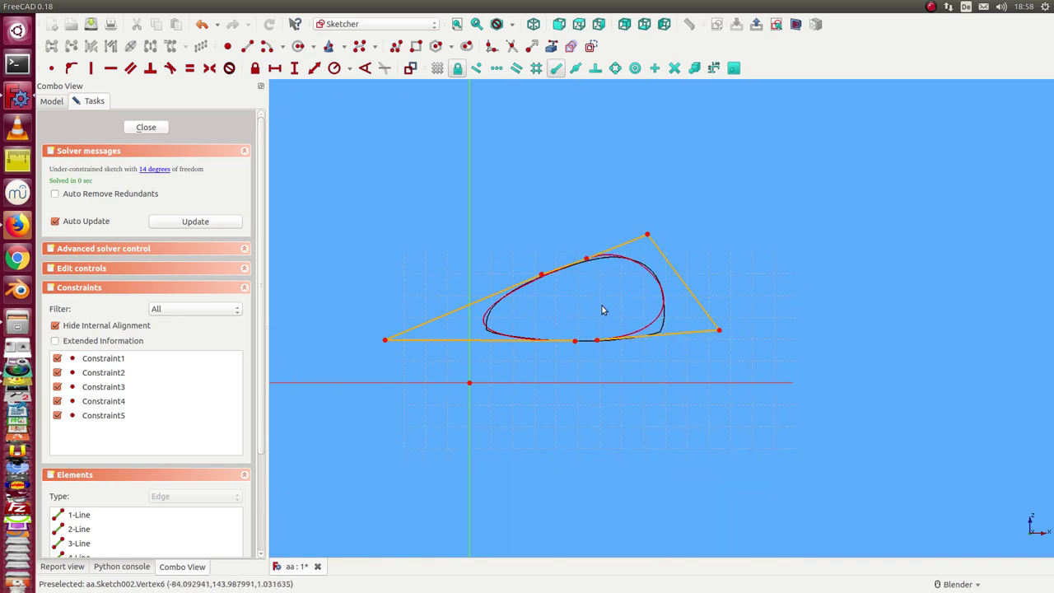
Close the Sketch002 edit and hide the FK1699A_rib mesh slice
{"action": "left_click", "coordinate": [146, 128]}
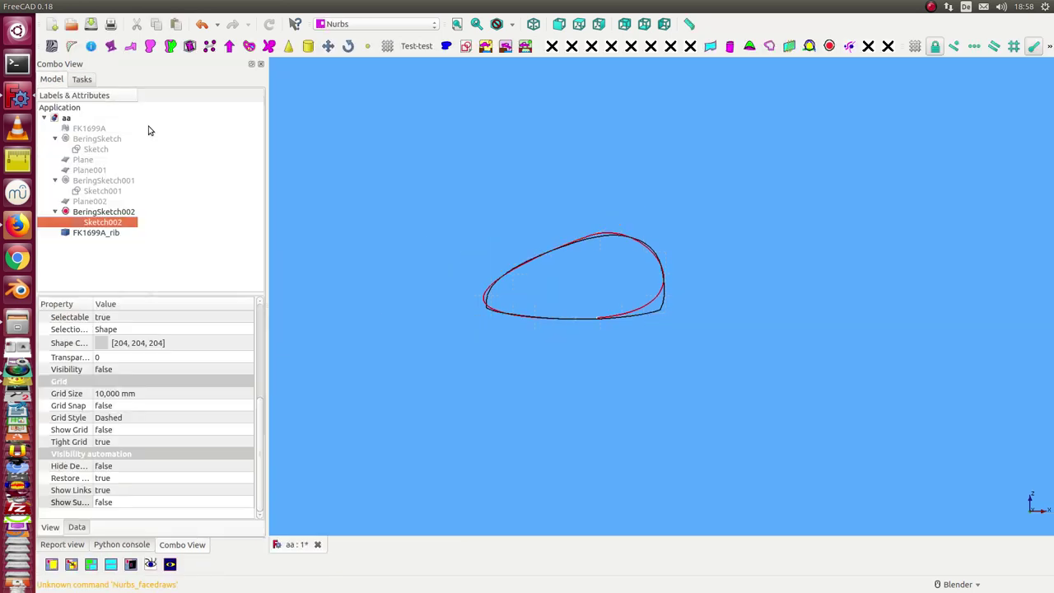
{"action": "left_click", "coordinate": [384, 299]}
{"action": "mouse_move", "coordinate": [383, 300]}
{"action": "middle_mouse_down"}
{"action": "mouse_move", "coordinate": [447, 294]}
{"action": "mouse_move", "coordinate": [464, 266]}
{"action": "middle_mouse_up"}
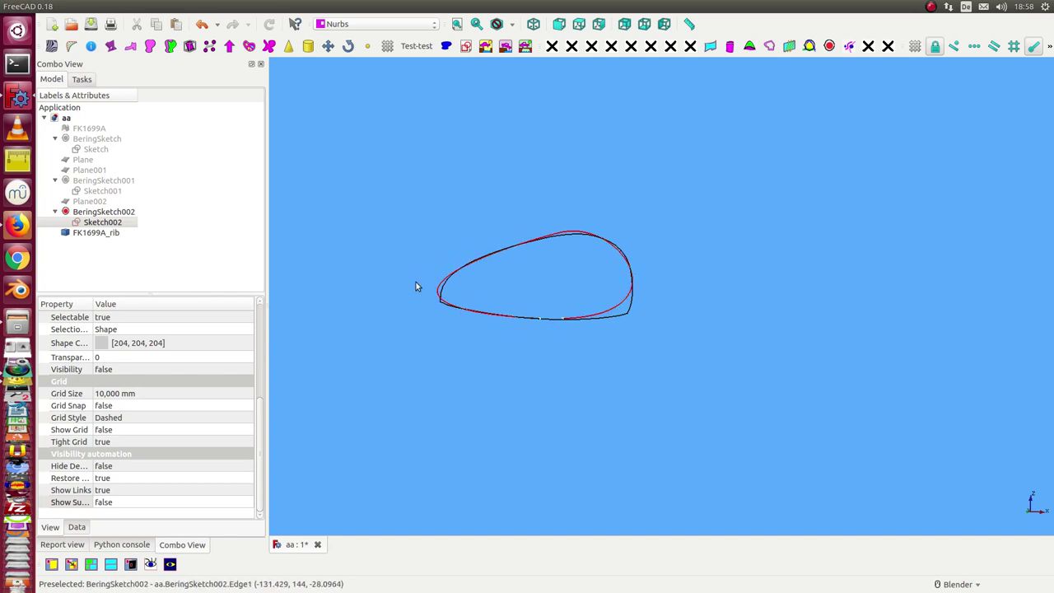
{"action": "left_click", "coordinate": [94, 233]}
{"action": "key", "text": "space"}
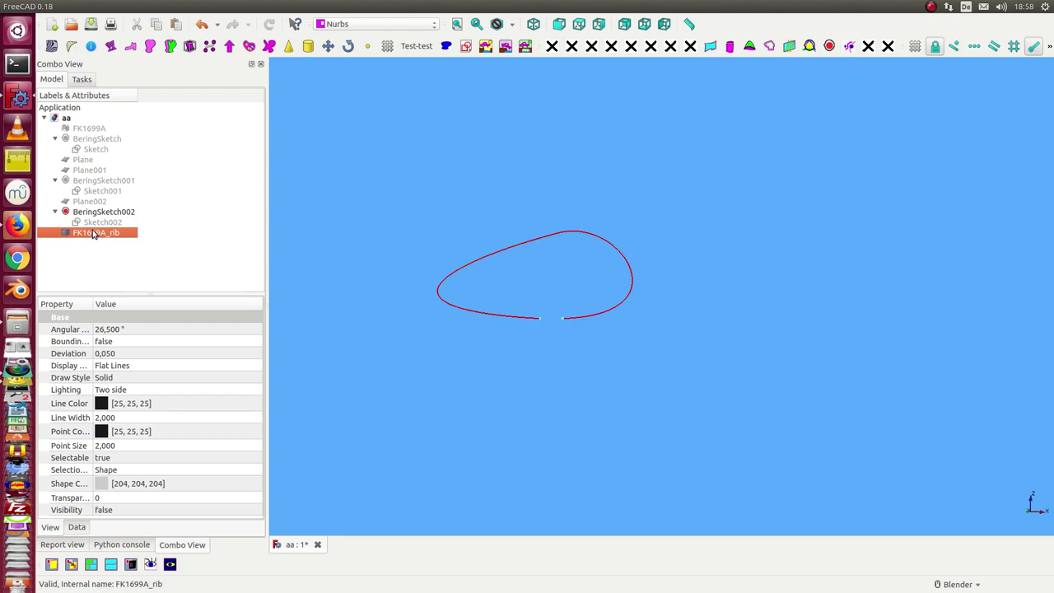
Show the BeringSketch001 and BeringSketch rib curves alongside the new curve
{"action": "left_click", "coordinate": [99, 180]}
{"action": "key", "text": "space"}
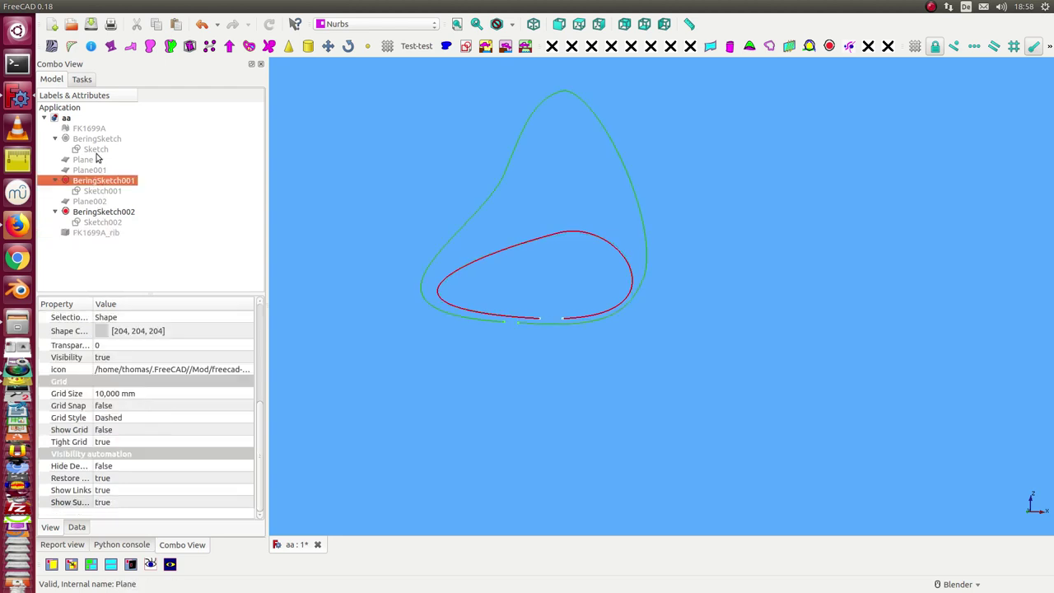
{"action": "left_click", "coordinate": [94, 138]}
{"action": "key", "text": "space"}
Unhide the FK1699A shoe-last mesh and orbit to see the three red rib curves on its surface
{"action": "middle_click_drag", "start_coordinate": [337, 198], "coordinate": [540, 272]}
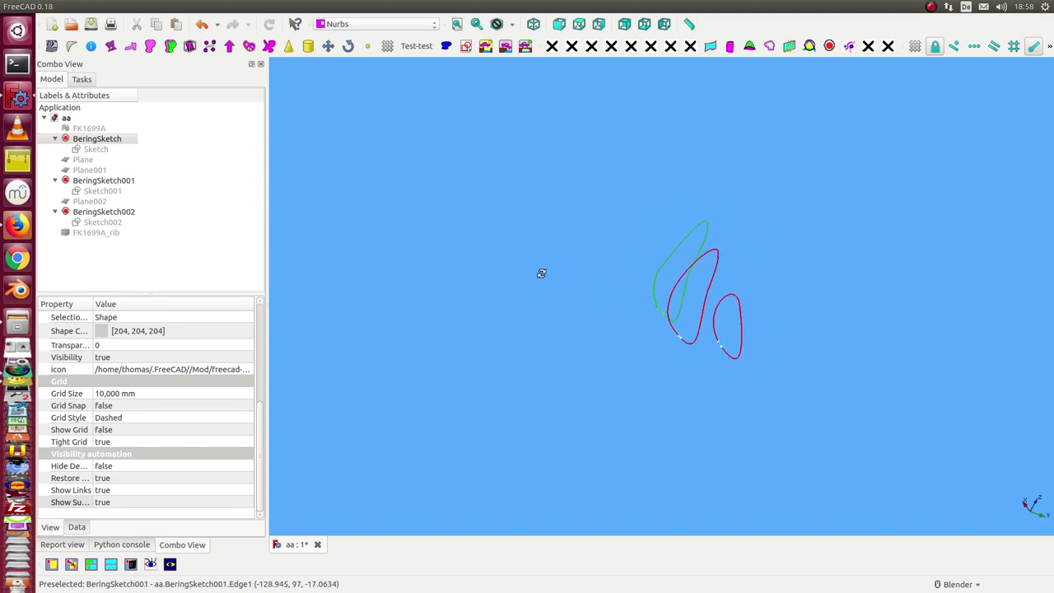
{"action": "left_click", "coordinate": [82, 130]}
{"action": "key", "text": "space"}
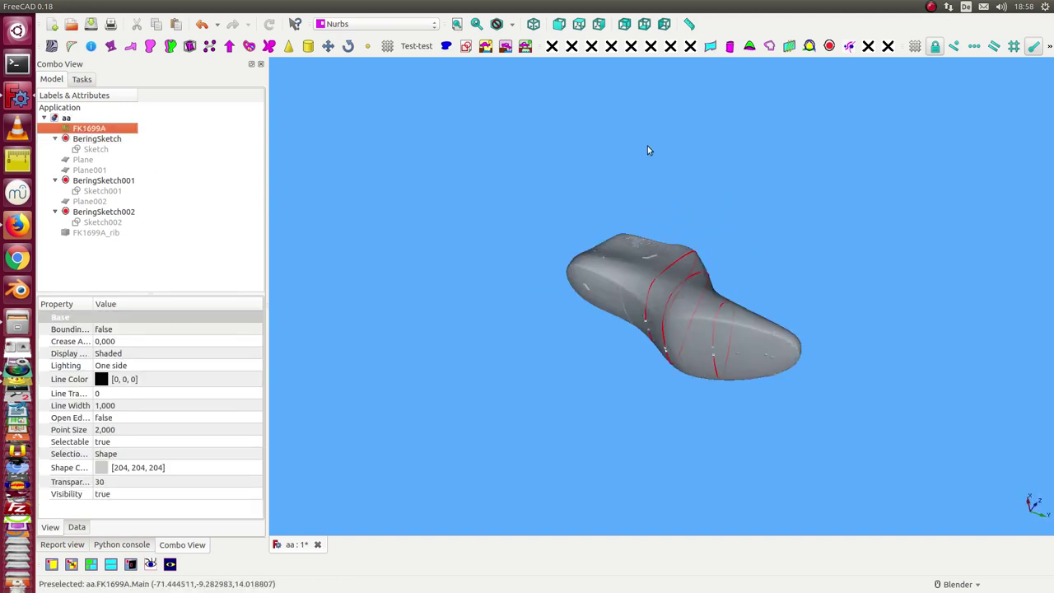
{"action": "left_click", "coordinate": [647, 145]}
{"action": "mouse_move", "coordinate": [647, 145]}
{"action": "middle_mouse_down"}
{"action": "mouse_move", "coordinate": [402, 228]}
{"action": "mouse_move", "coordinate": [699, 209]}
{"action": "mouse_move", "coordinate": [631, 306]}
{"action": "mouse_move", "coordinate": [684, 291]}
{"action": "mouse_move", "coordinate": [536, 328]}
{"action": "middle_mouse_up"}
{"action": "middle_click_drag", "start_coordinate": [650, 330], "coordinate": [540, 147]}
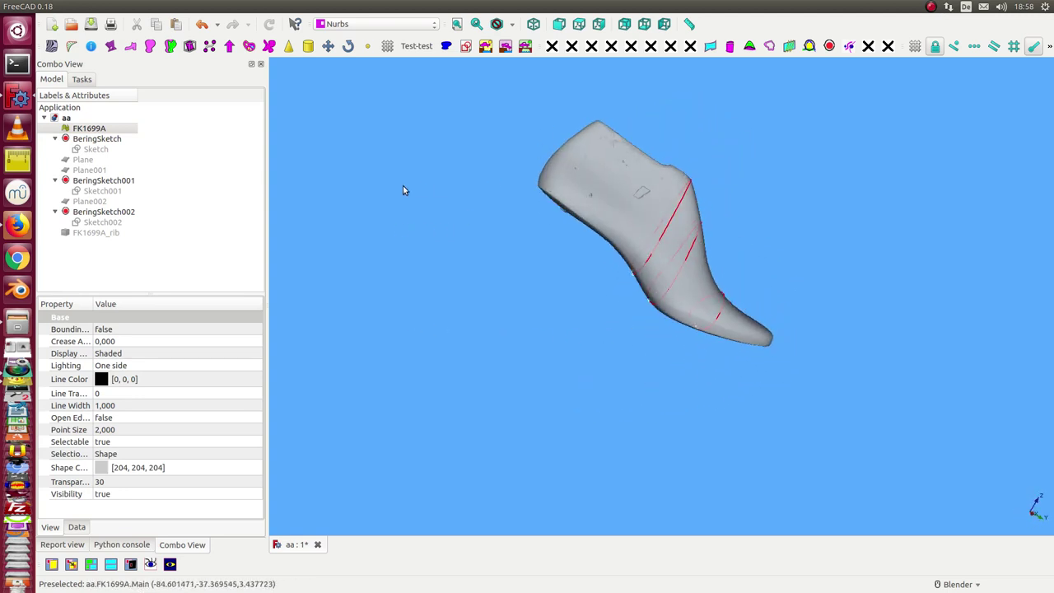